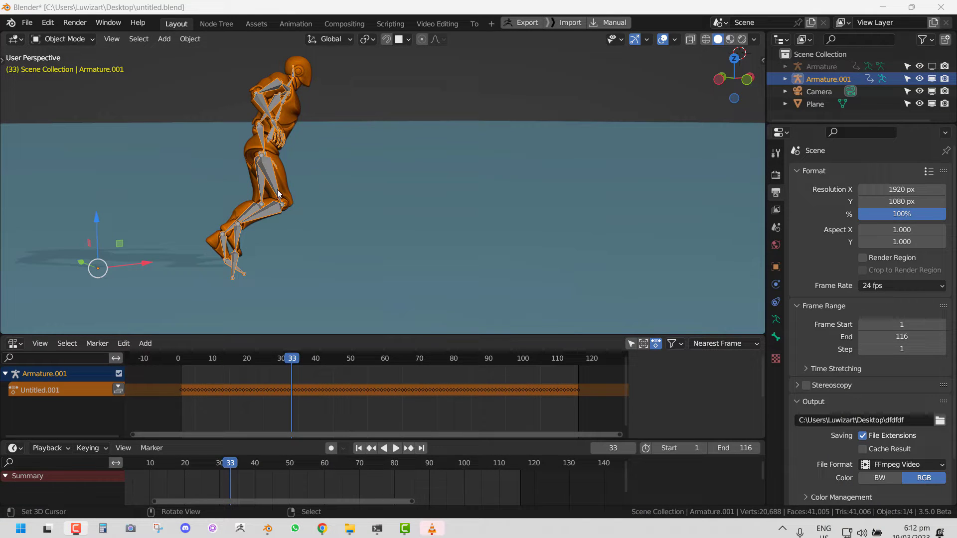
Step: In Pose Mode, rotate the right thigh, right shin and left thigh into a mid-air split
{"action": "key", "text": "ctrl+Tab"}
{"action": "left_click", "coordinate": [278, 193]}
{"action": "key", "text": "r"}
{"action": "left_click", "coordinate": [316, 178]}
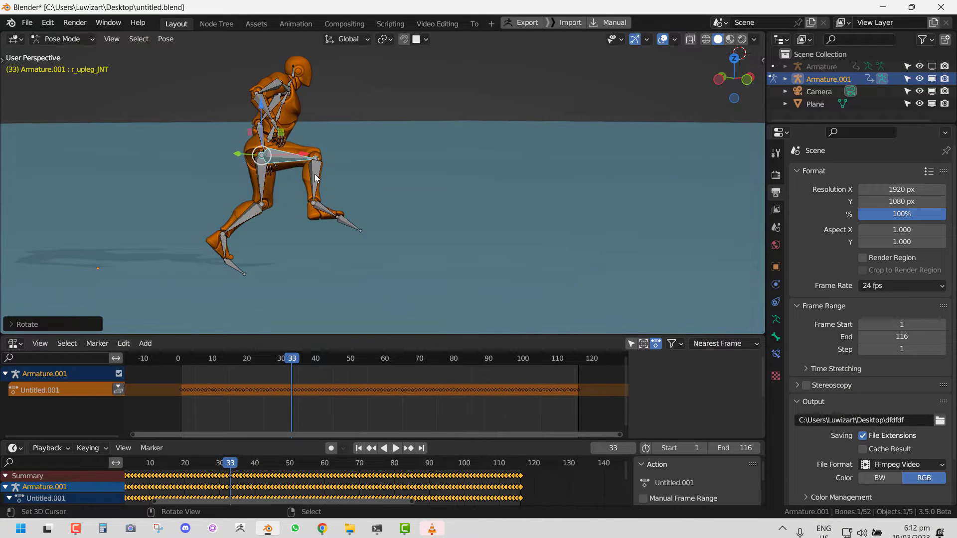
{"action": "left_click", "coordinate": [315, 178]}
{"action": "key", "text": "r"}
{"action": "left_click", "coordinate": [369, 152]}
{"action": "left_click", "coordinate": [271, 185]}
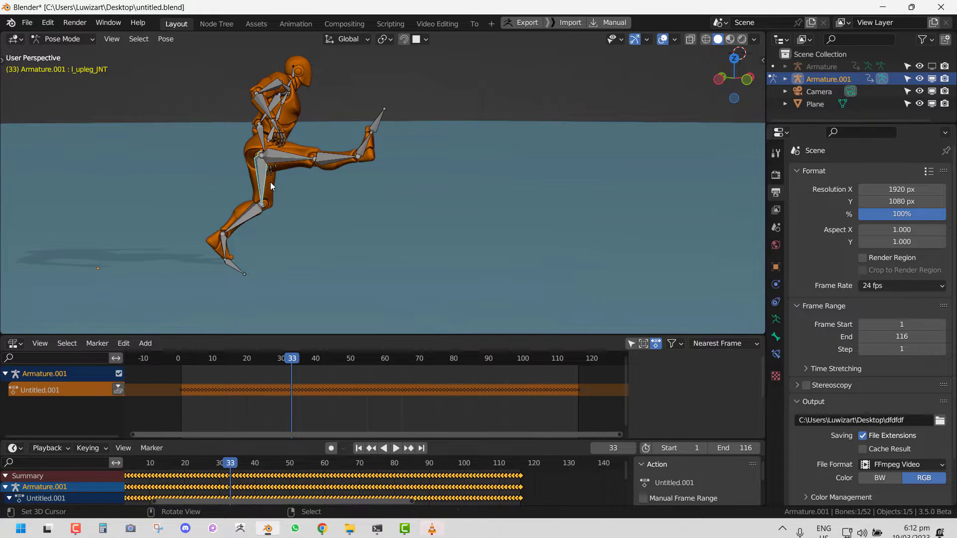
{"action": "key", "text": "r"}
{"action": "left_click", "coordinate": [198, 183]}
Step: Raise the right arm by rotating its upper arm and forearm bones
{"action": "left_click", "coordinate": [269, 79]}
{"action": "key", "text": "r"}
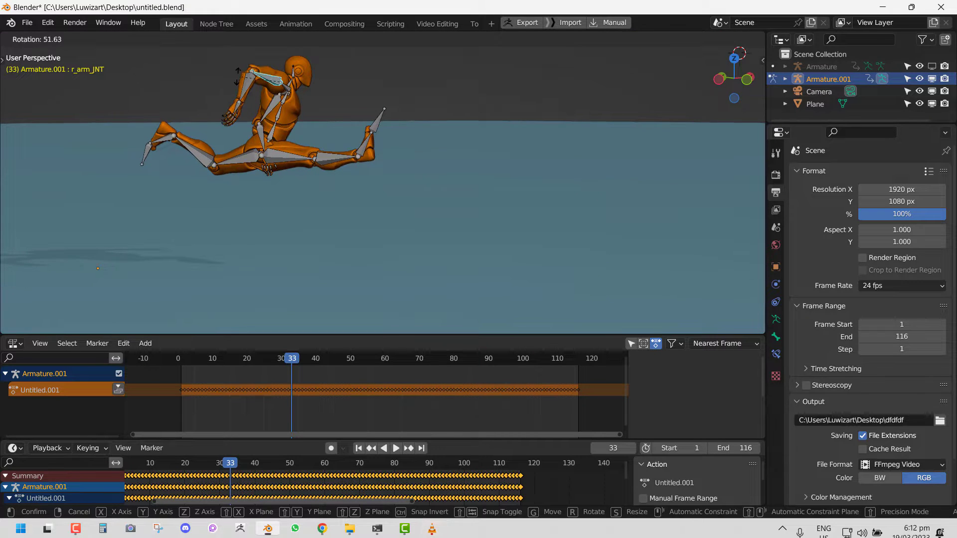
{"action": "left_click", "coordinate": [256, 83]}
{"action": "left_click", "coordinate": [260, 85]}
{"action": "key", "text": "r"}
{"action": "left_click", "coordinate": [269, 95]}
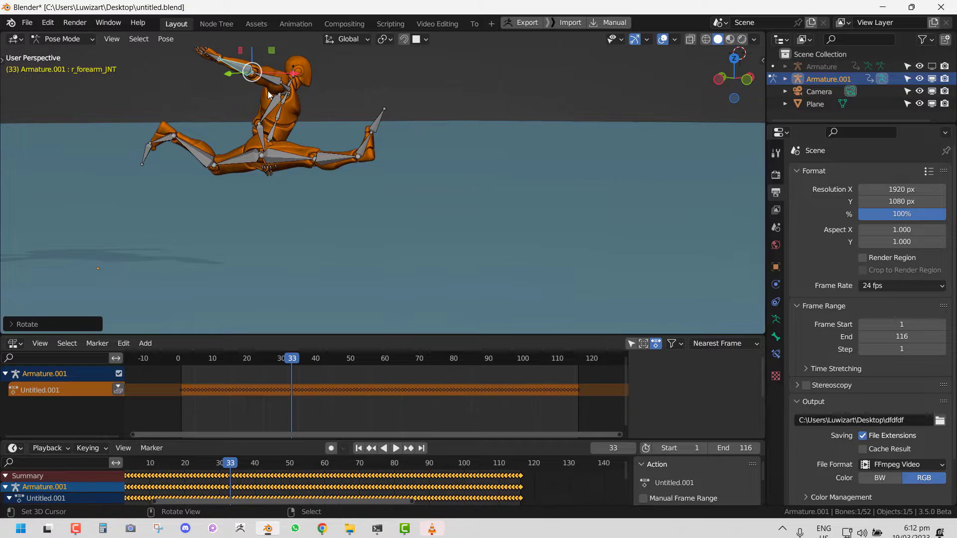
Step: Tilt the torso forward at the spine and upper spine bones
{"action": "left_click", "coordinate": [268, 134]}
{"action": "key", "text": "r"}
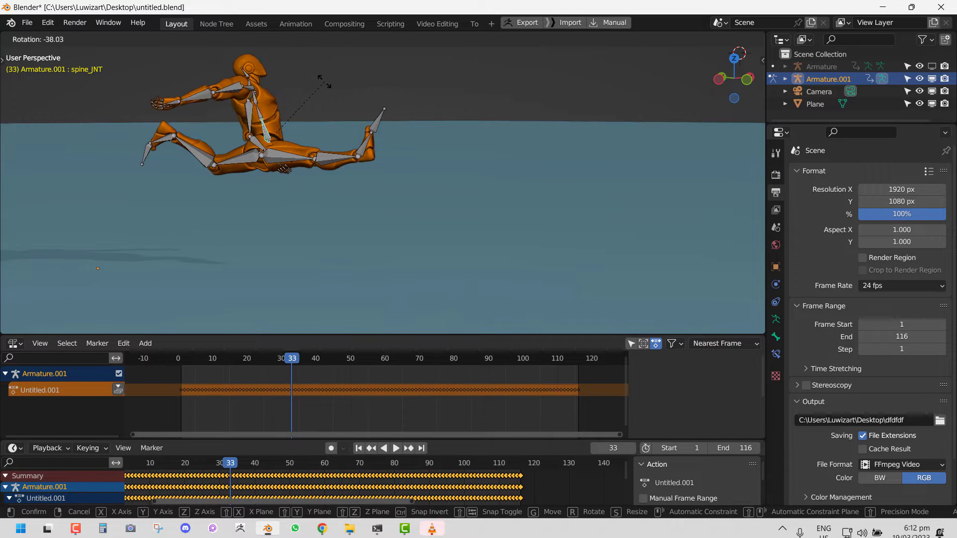
{"action": "left_click", "coordinate": [324, 81]}
{"action": "left_click", "coordinate": [264, 118]}
{"action": "key", "text": "r"}
{"action": "left_click", "coordinate": [226, 100]}
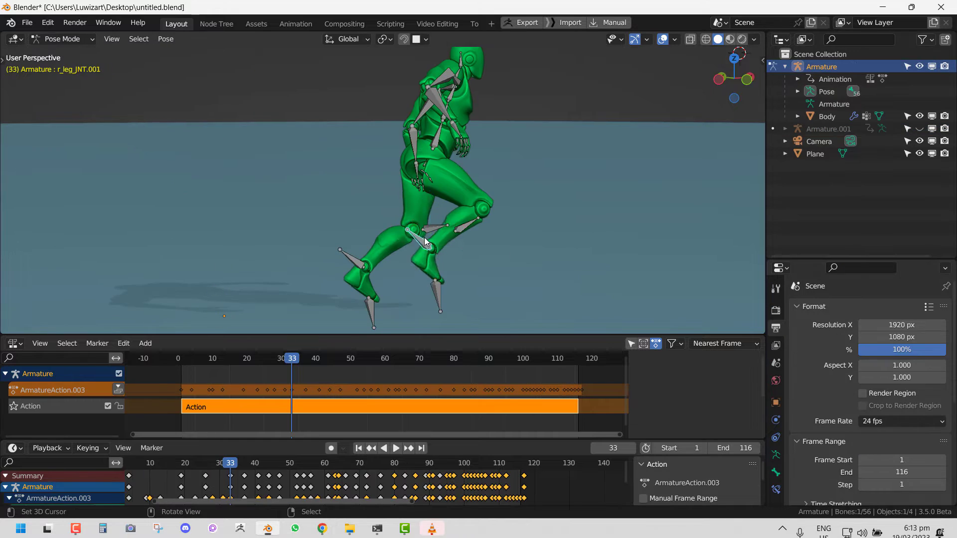
Step: Select a green rig leg bone and shift its leg and hips
{"action": "left_click", "coordinate": [438, 252]}
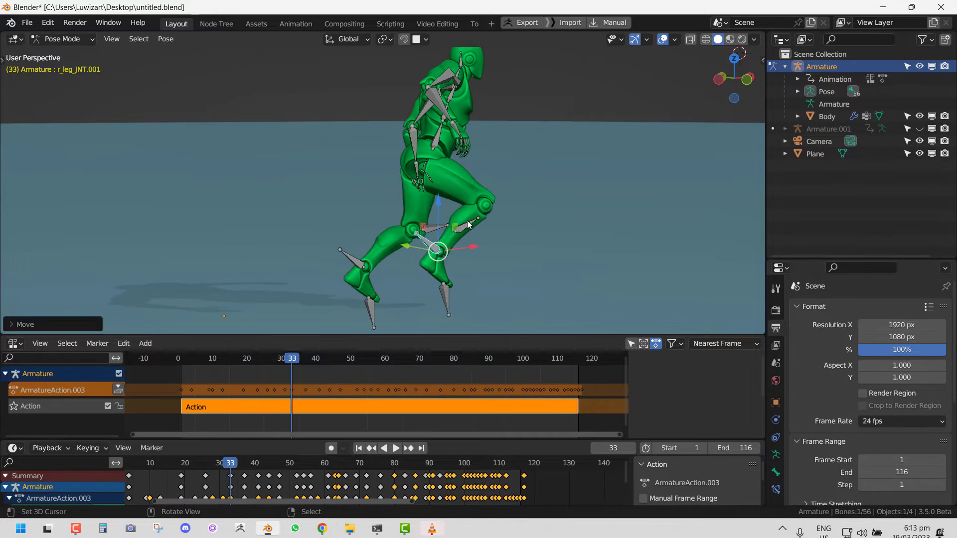
{"action": "key", "text": "g"}
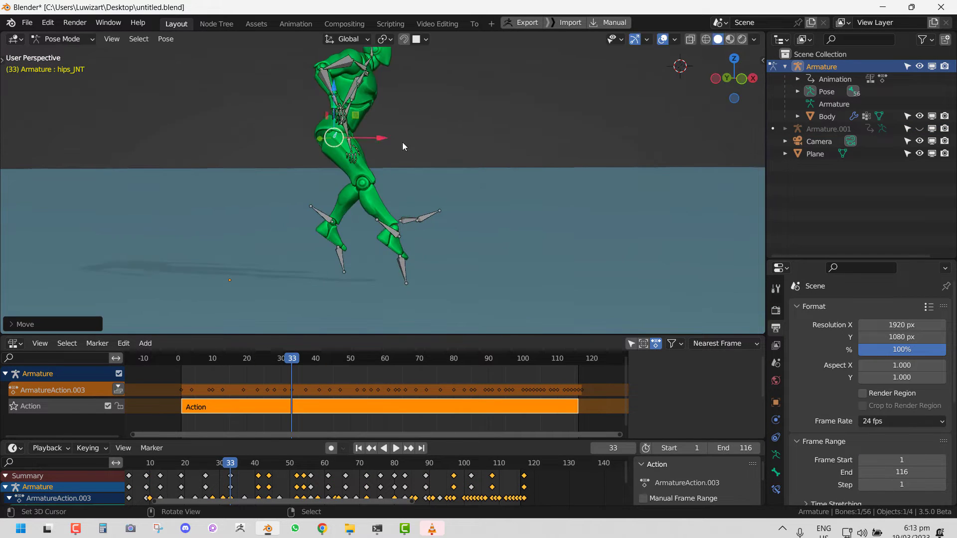
{"action": "key", "text": "r"}
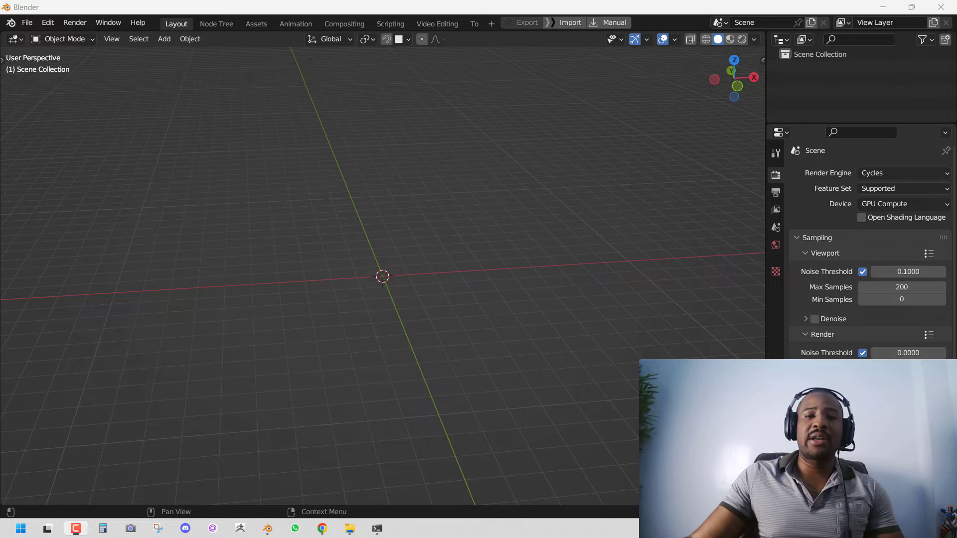
{"action": "middle_click_drag", "start_coordinate": [406, 151], "coordinate": [355, 152]}
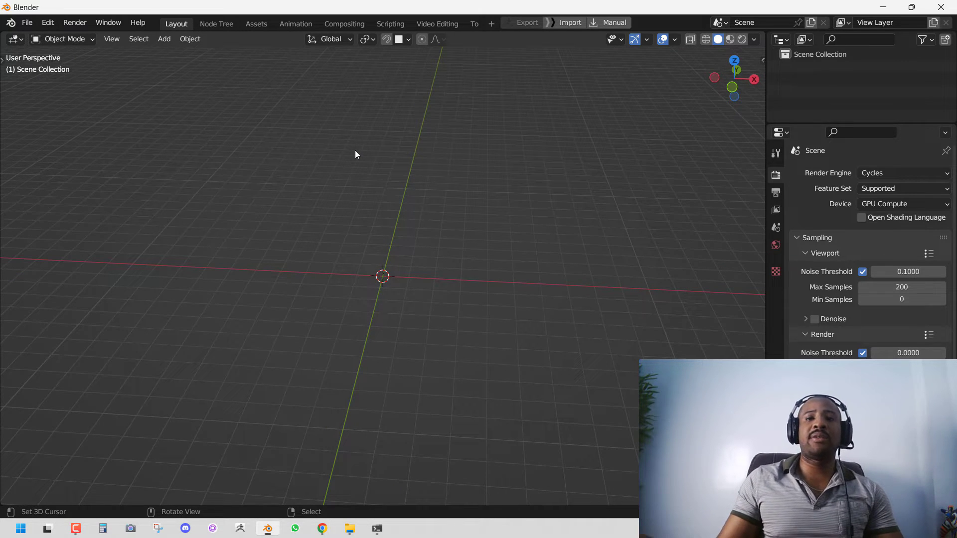
{"action": "left_click", "coordinate": [27, 22]}
{"action": "mouse_move", "coordinate": [63, 191]}
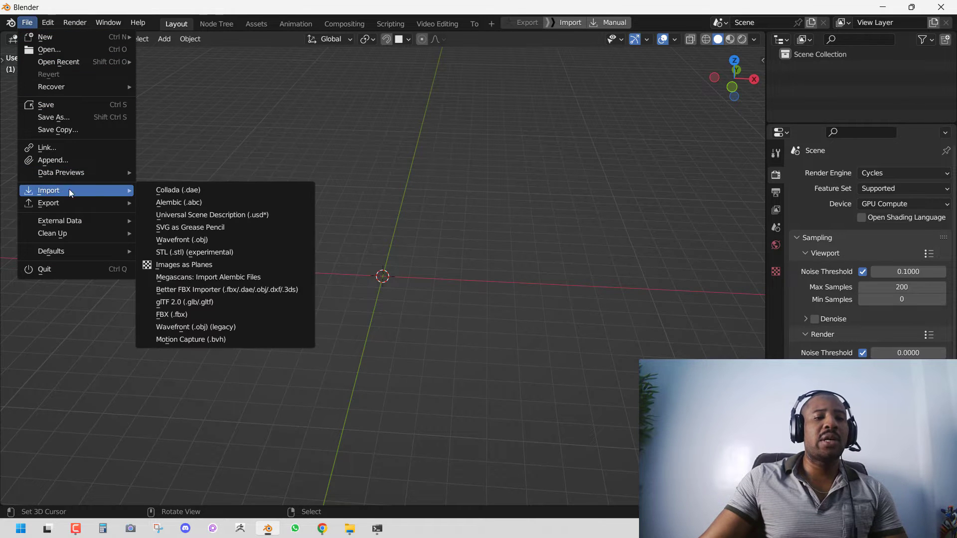
{"action": "left_click", "coordinate": [199, 314]}
{"action": "left_click", "coordinate": [113, 254]}
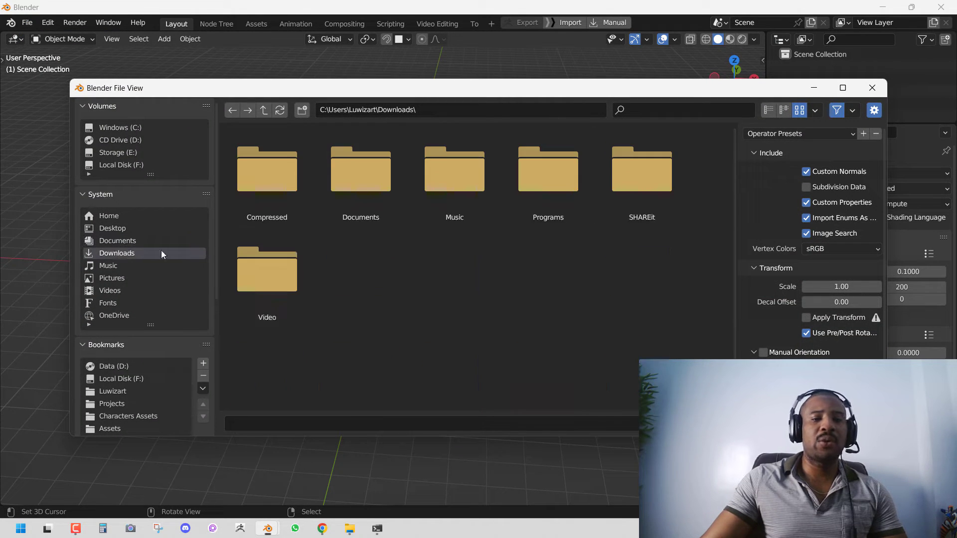
{"action": "left_click", "coordinate": [272, 185]}
{"action": "left_click", "coordinate": [348, 195]}
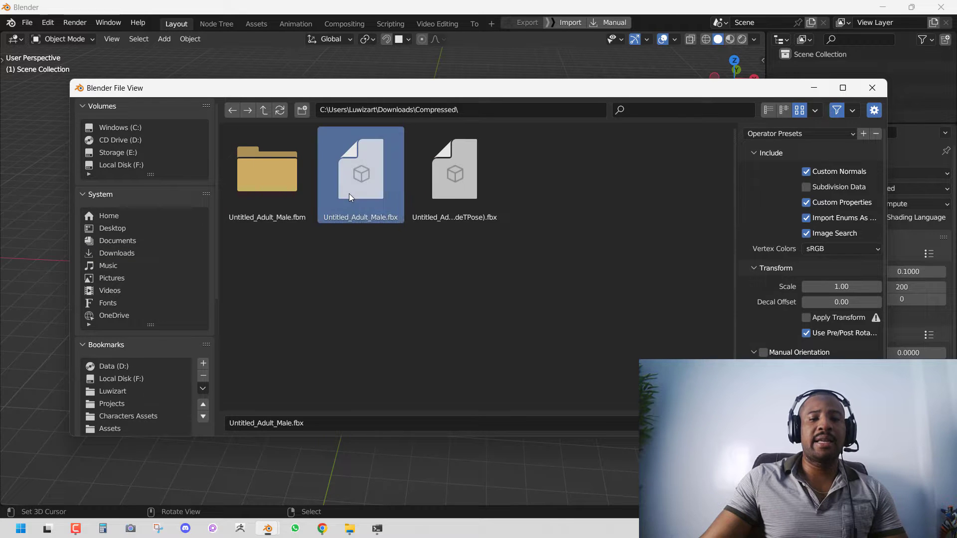
{"action": "double_click", "coordinate": [375, 187]}
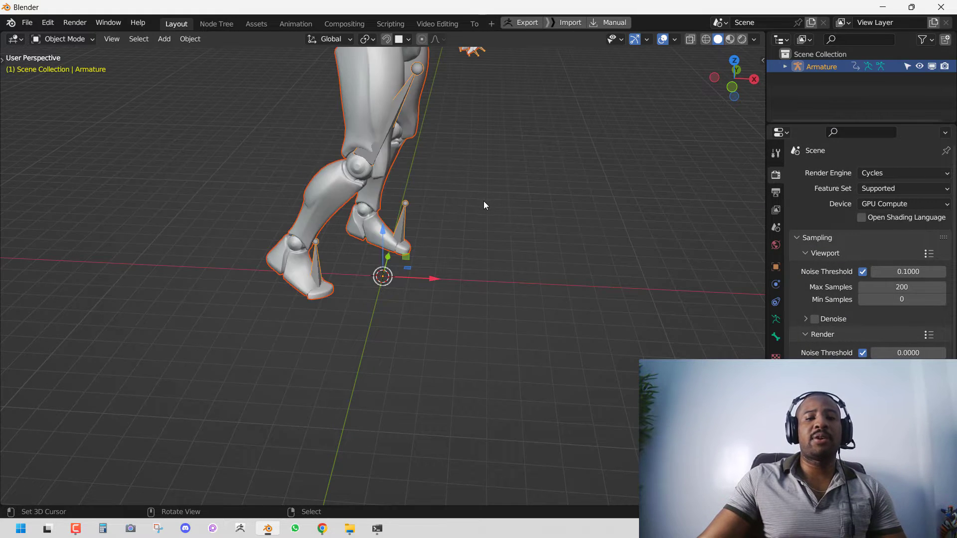
{"action": "key", "text": "space"}
{"action": "middle_click_drag", "start_coordinate": [358, 200], "coordinate": [364, 256]}
{"action": "key", "text": "space"}
{"action": "left_click", "coordinate": [436, 247]}
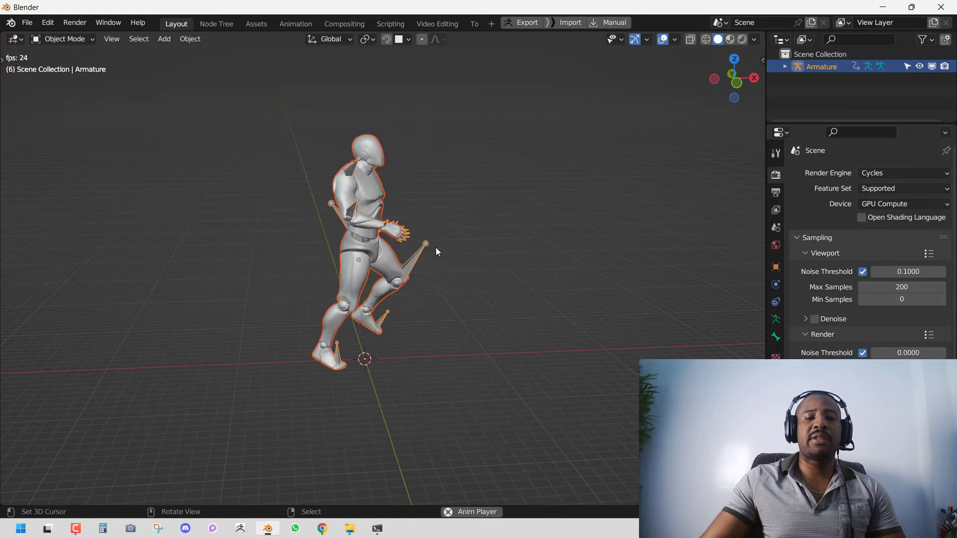
{"action": "mouse_move", "coordinate": [436, 247]}
{"action": "middle_mouse_down"}
{"action": "mouse_move", "coordinate": [456, 241]}
{"action": "mouse_move", "coordinate": [445, 239]}
{"action": "middle_mouse_up"}
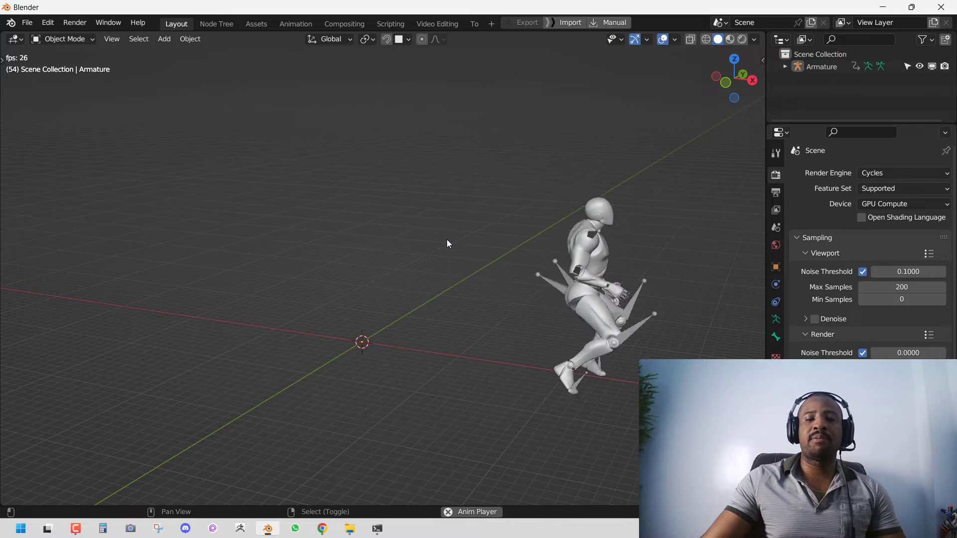
{"action": "key", "text": "space"}
{"action": "key", "text": "a"}
{"action": "key", "text": "x"}
Step: Delete the character, return to frame 1, and start an FBX import of Untitled_Adult_Male.fbx
{"action": "left_click", "coordinate": [447, 239]}
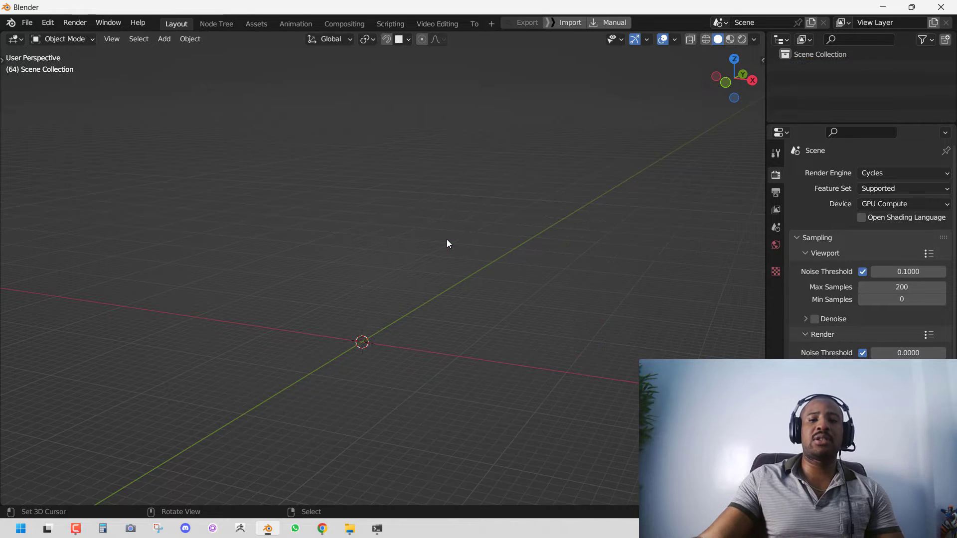
{"action": "key", "text": "shift+Left"}
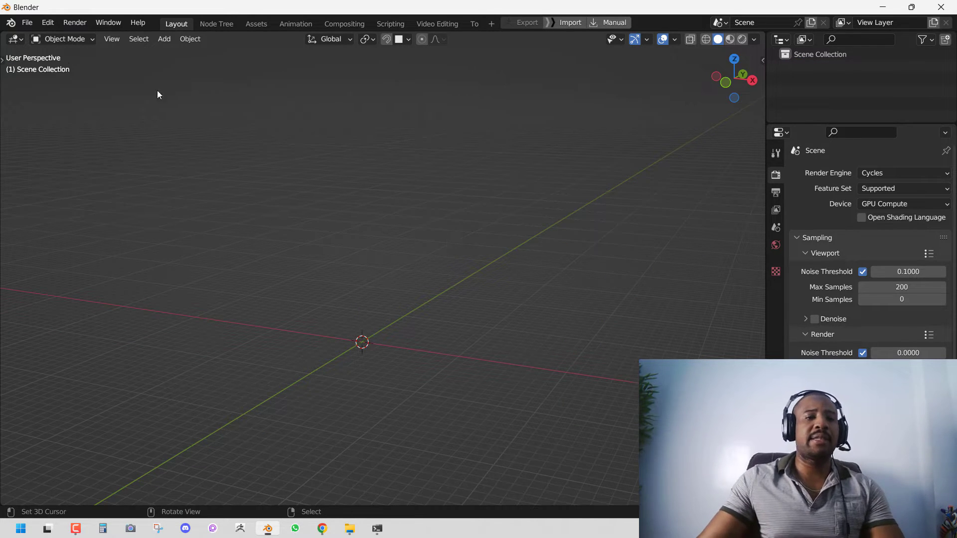
{"action": "left_click", "coordinate": [27, 23]}
{"action": "mouse_move", "coordinate": [58, 201]}
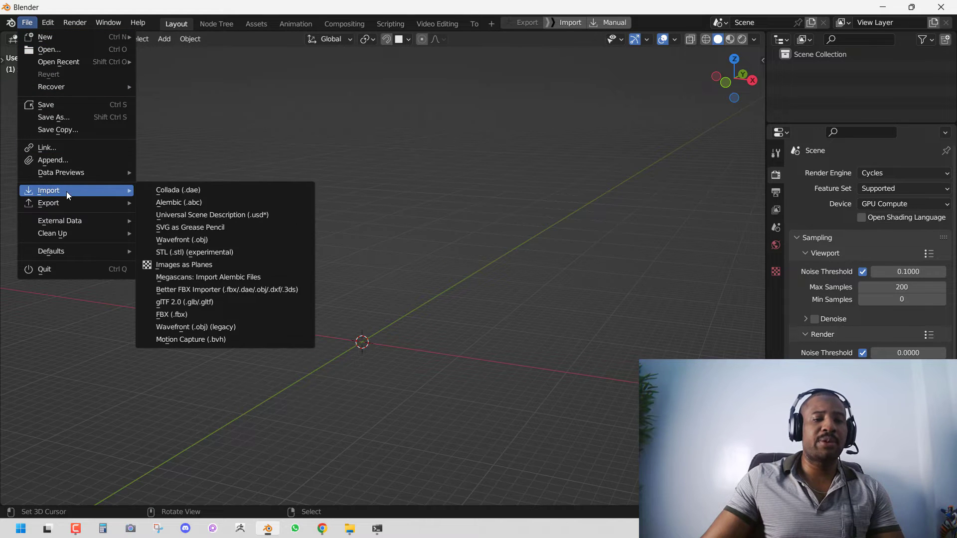
{"action": "left_click", "coordinate": [196, 313]}
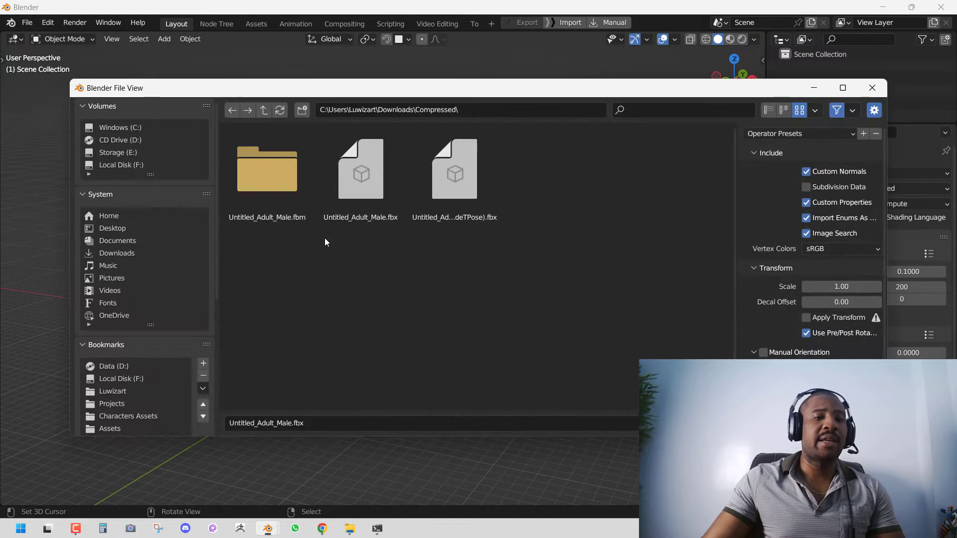
{"action": "left_click", "coordinate": [369, 184]}
Step: Scroll down to the Armature import options and enable Ignore Leaf Bones
{"action": "scroll", "coordinate": [832, 313], "scroll_direction": "down", "scroll_amount": 1}
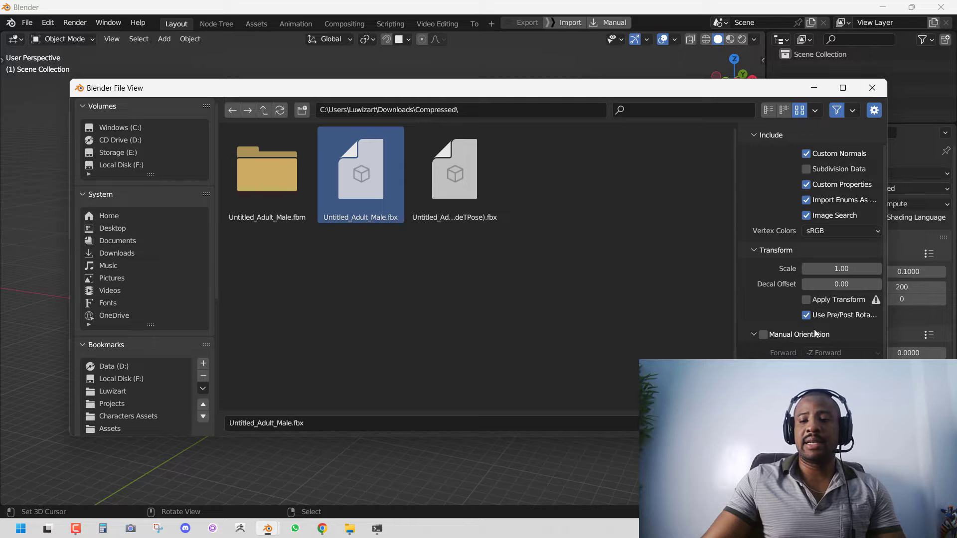
{"action": "scroll", "coordinate": [814, 333], "scroll_direction": "up", "scroll_amount": 1}
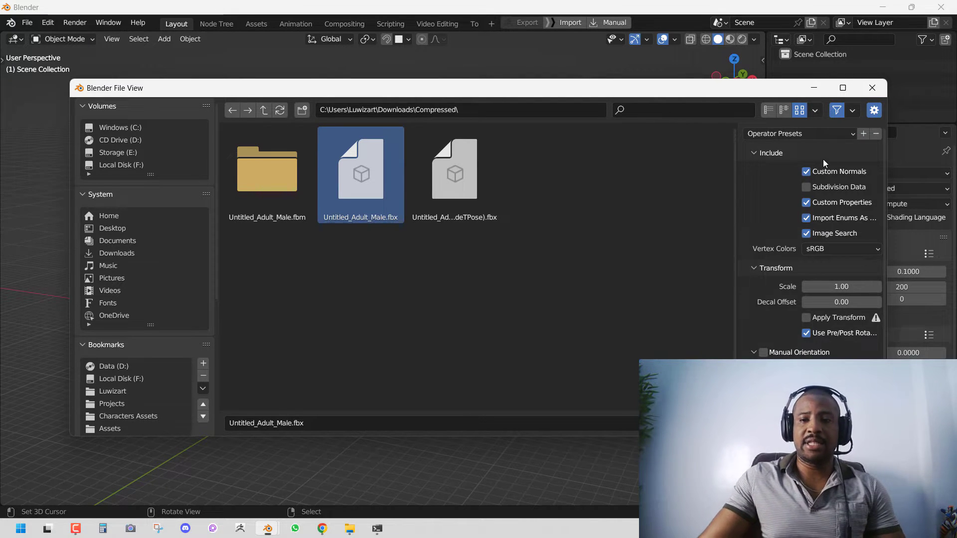
{"action": "scroll", "coordinate": [833, 203], "scroll_direction": "down", "scroll_amount": 1}
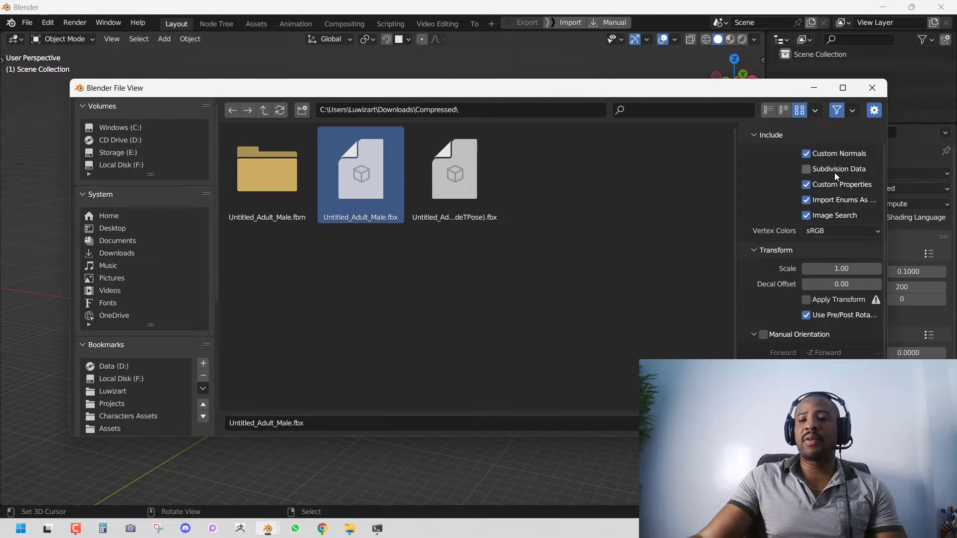
{"action": "scroll", "coordinate": [834, 172], "scroll_direction": "down", "scroll_amount": 4}
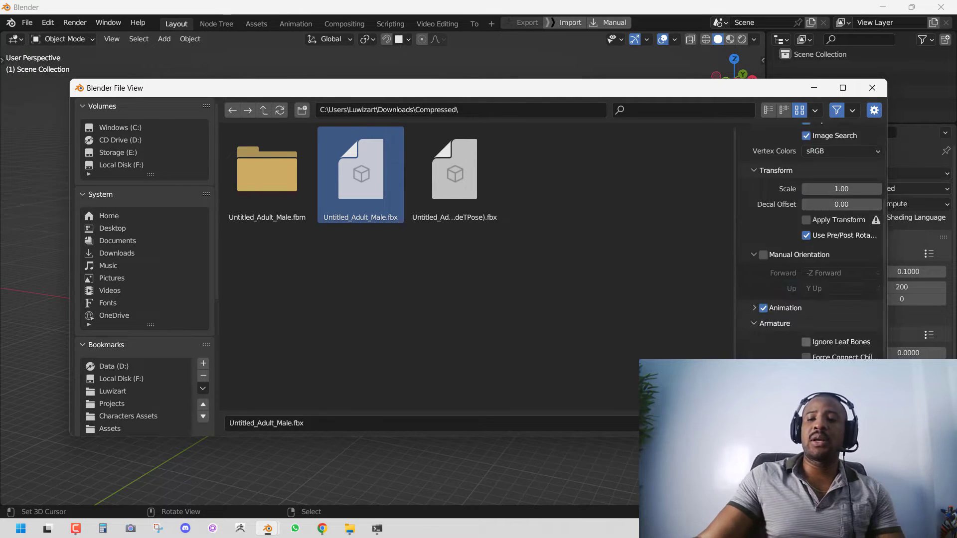
{"action": "scroll", "coordinate": [834, 225], "scroll_direction": "down", "scroll_amount": 1}
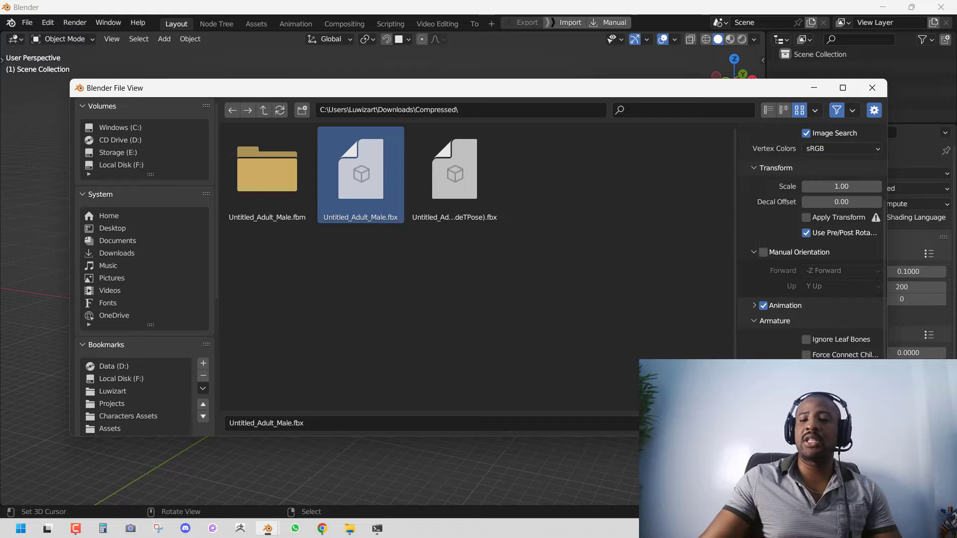
{"action": "left_click", "coordinate": [820, 344]}
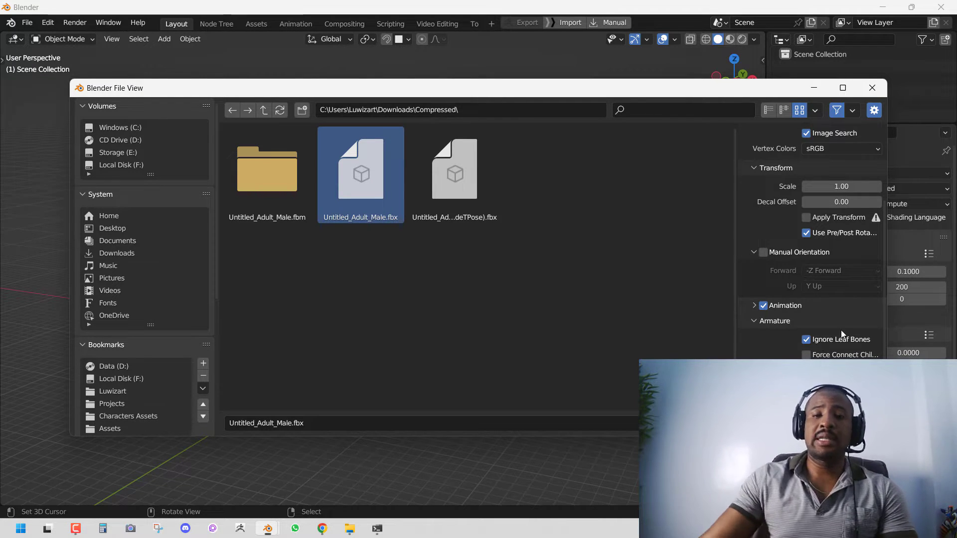
Step: Import Untitled_Adult_Male.fbx and start playing its animation
{"action": "left_click", "coordinate": [807, 423]}
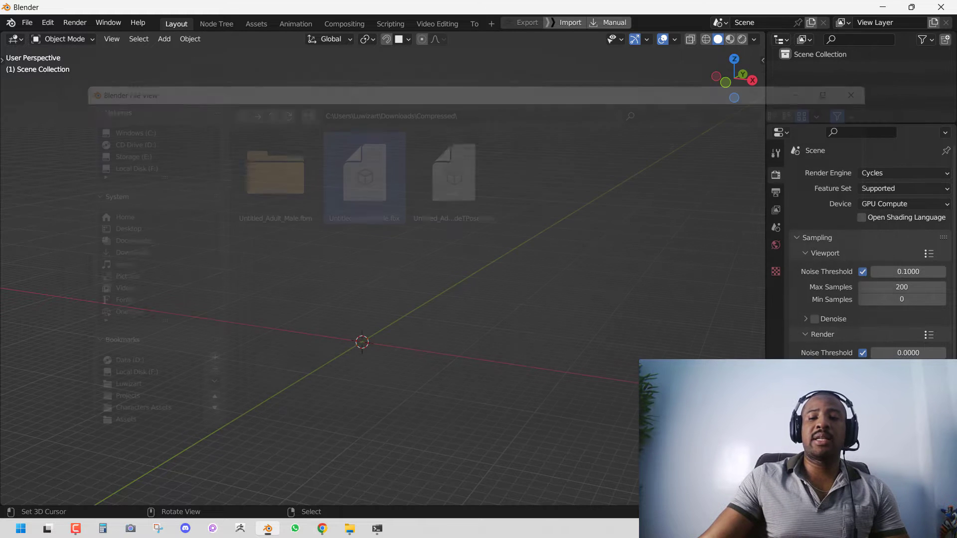
{"action": "middle_click_drag", "start_coordinate": [483, 281], "coordinate": [543, 270]}
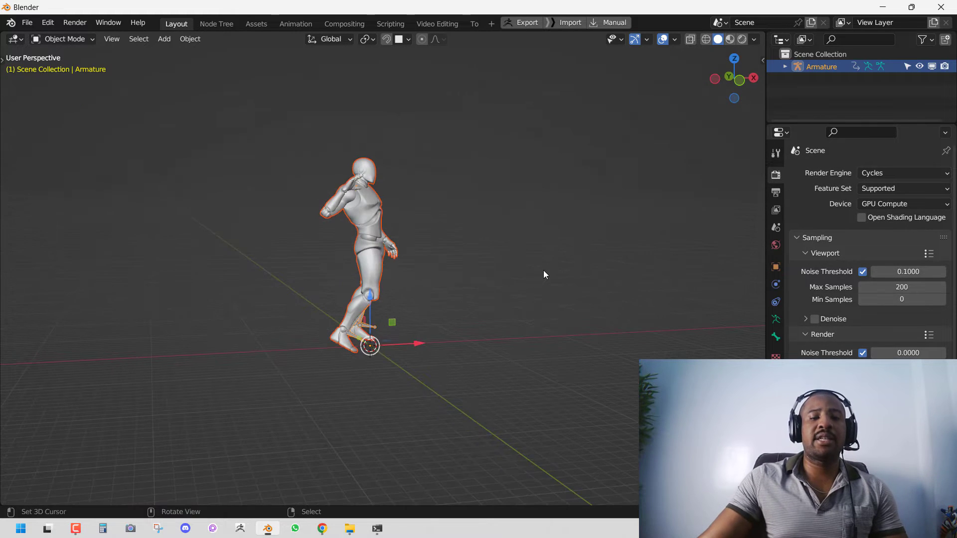
{"action": "key", "text": "space"}
Step: Stop playback in front view and start a new file with Ctrl+N
{"action": "left_click", "coordinate": [537, 271]}
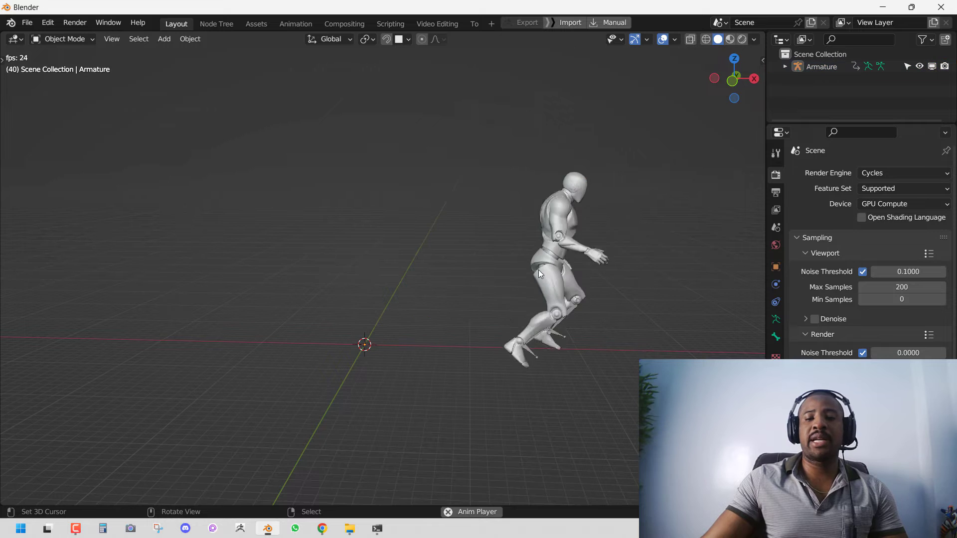
{"action": "key", "text": "KP_1"}
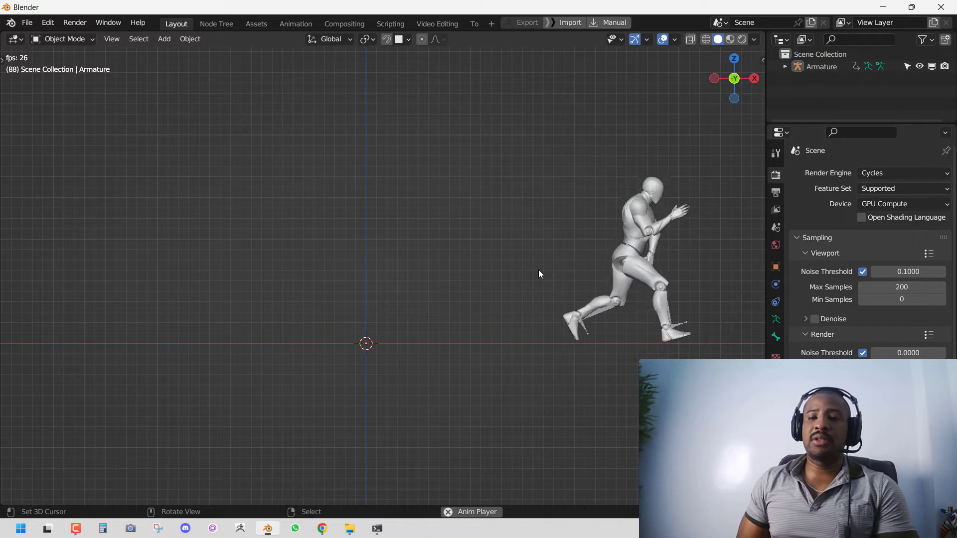
{"action": "key", "text": "space"}
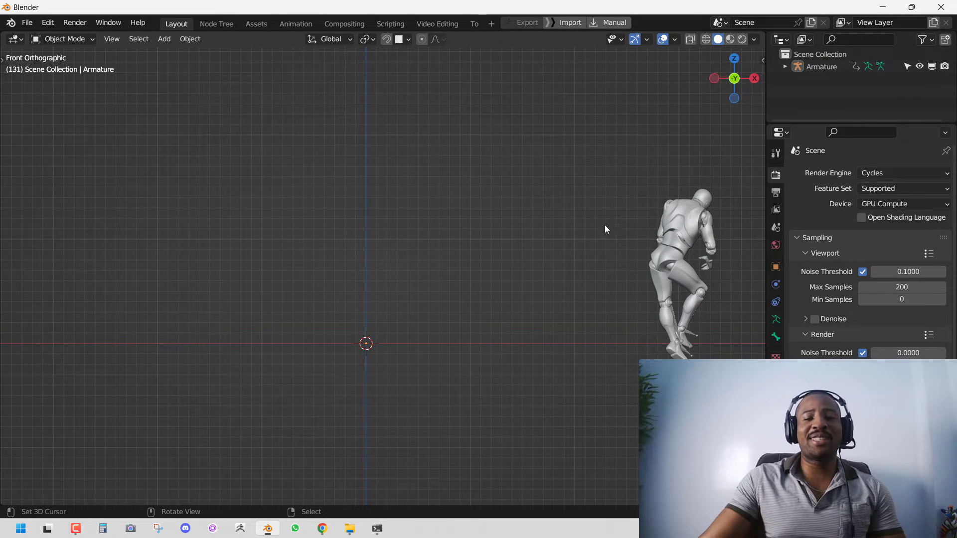
{"action": "middle_click_drag", "start_coordinate": [605, 225], "coordinate": [557, 237]}
{"action": "key", "text": "ctrl+n"}
Step: Start a new General scene without saving, then import Compressed/Untitled_Adult_Male.fbx via Better FBX Importer
{"action": "left_click", "coordinate": [557, 238]}
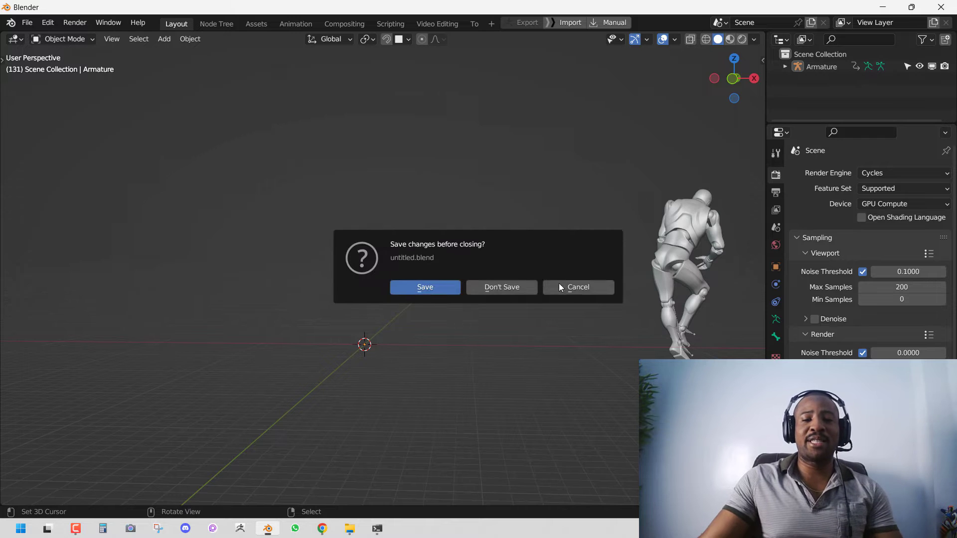
{"action": "left_click", "coordinate": [527, 286]}
{"action": "left_click", "coordinate": [29, 23]}
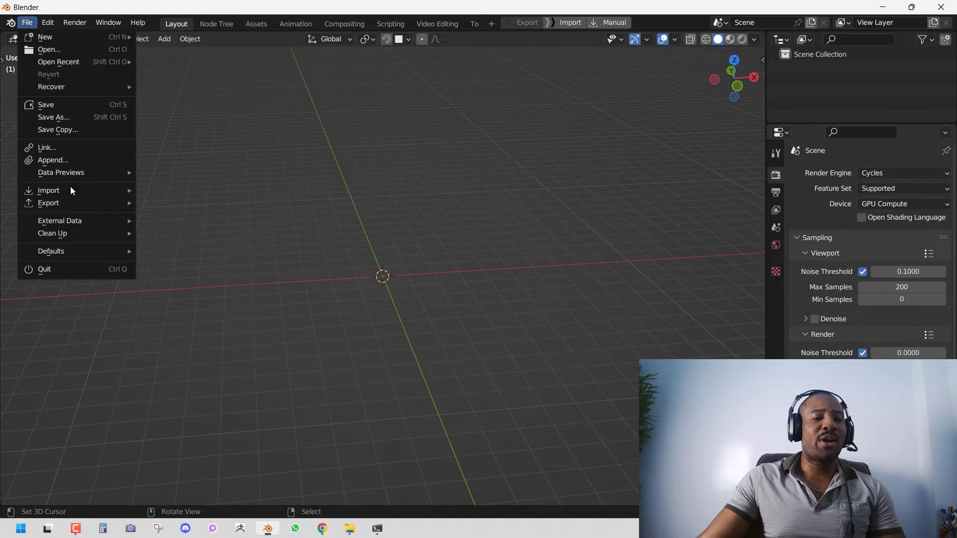
{"action": "mouse_move", "coordinate": [69, 190]}
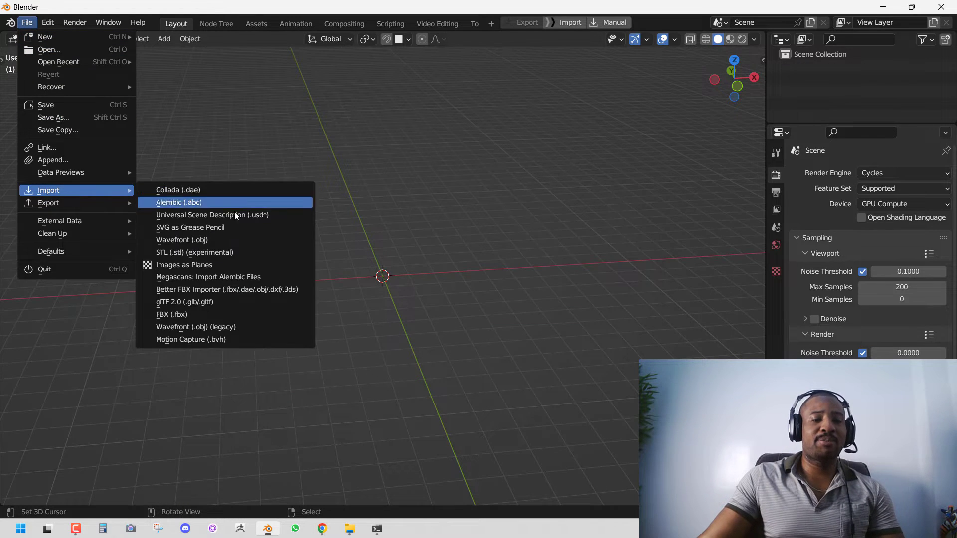
{"action": "left_click", "coordinate": [235, 289]}
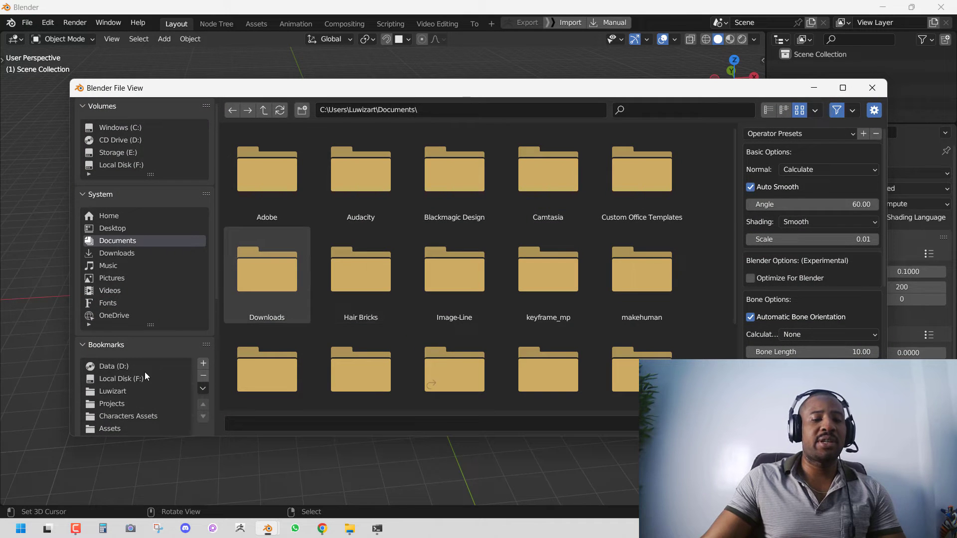
{"action": "scroll", "coordinate": [149, 374], "scroll_direction": "down", "scroll_amount": 4}
{"action": "left_click", "coordinate": [141, 393]}
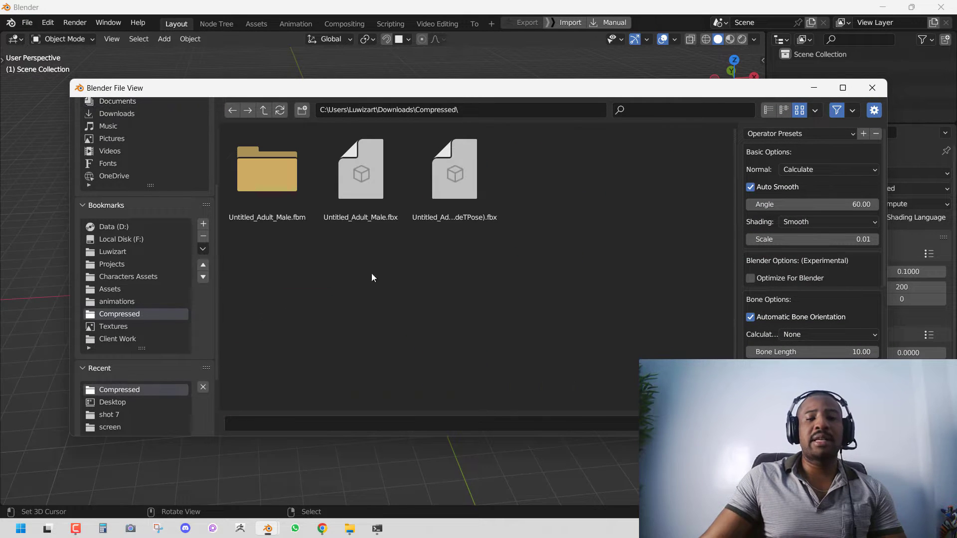
{"action": "double_click", "coordinate": [357, 195]}
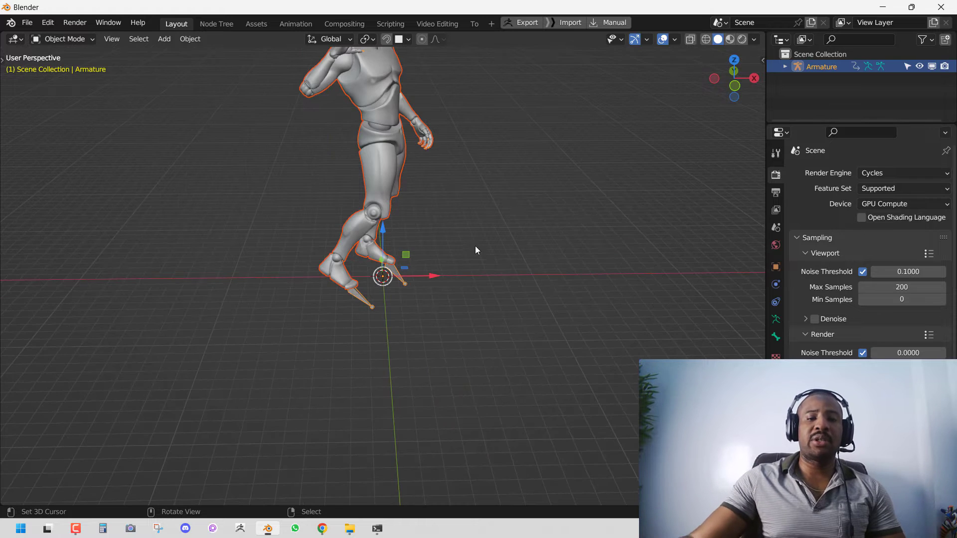
Step: Centre the character in front view, play its animation, and orbit with overlays turned back on
{"action": "key", "text": "KP_1"}
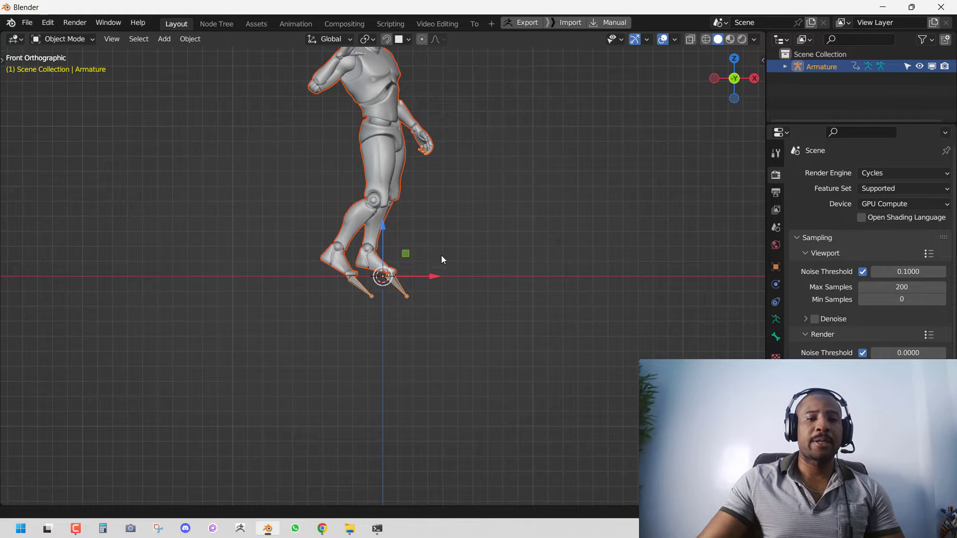
{"action": "middle_click_drag", "start_coordinate": [441, 255], "coordinate": [396, 354], "text": "shift"}
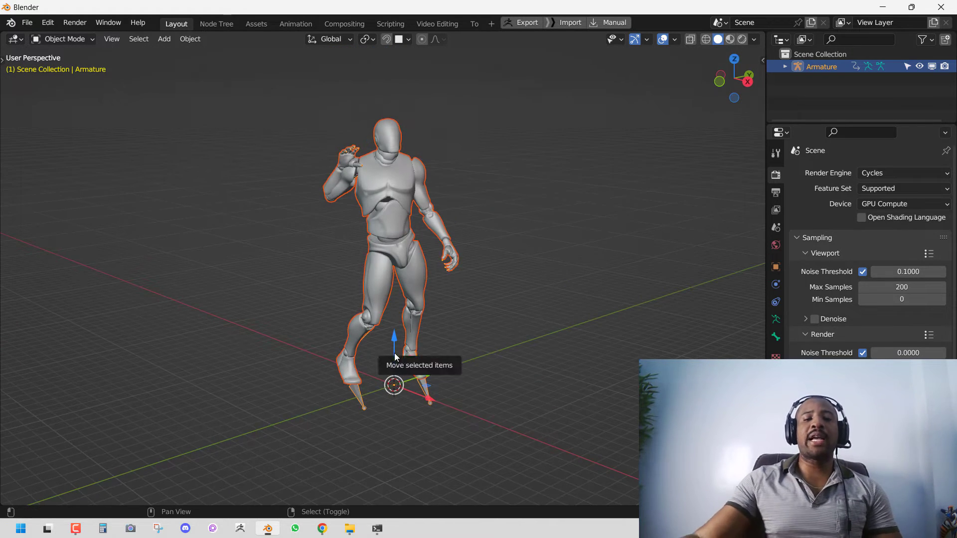
{"action": "key", "text": "space"}
{"action": "middle_click_drag", "start_coordinate": [355, 331], "coordinate": [529, 328]}
{"action": "key", "text": "shift+alt+z"}
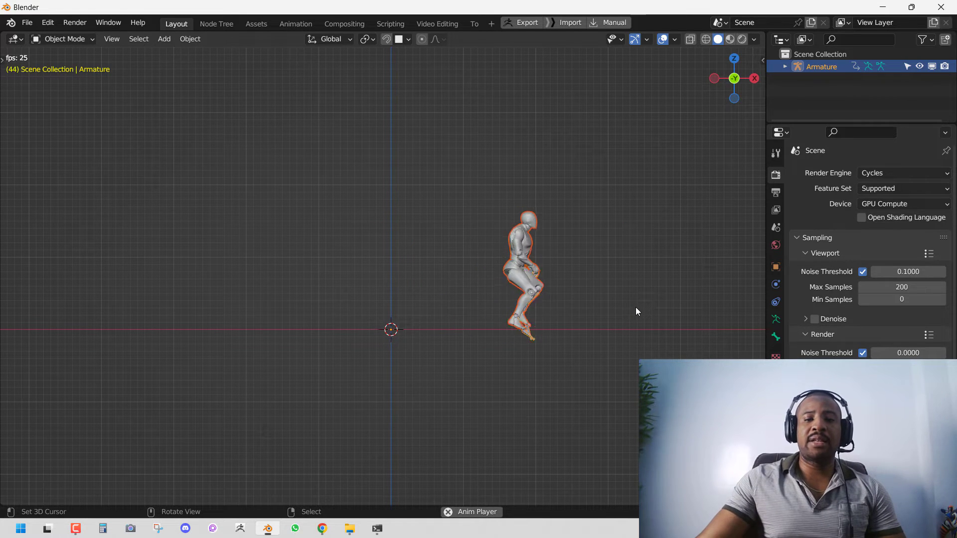
Step: Change Frame Rate in Output Properties from 24 to 30 fps, then replay and stop the animation
{"action": "left_click", "coordinate": [776, 192]}
{"action": "left_click", "coordinate": [901, 286]}
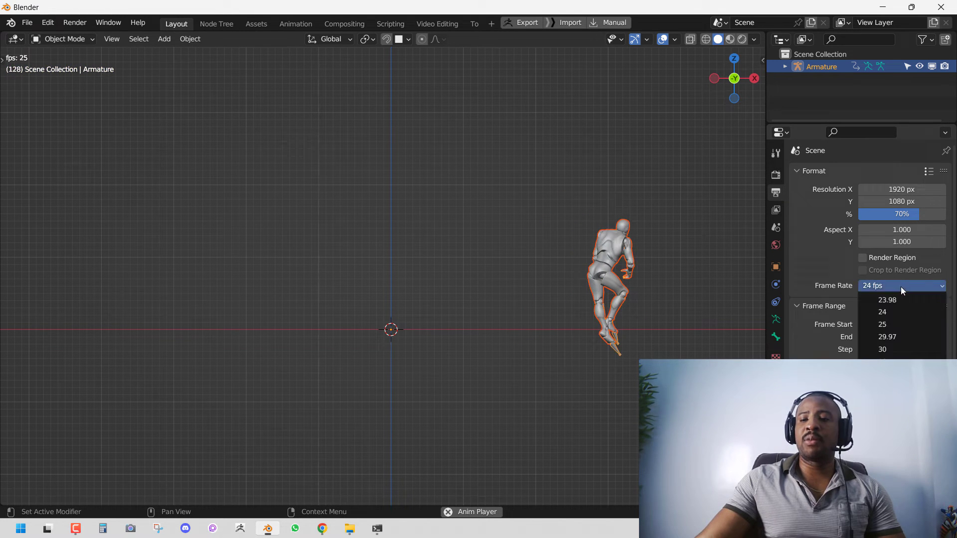
{"action": "left_click", "coordinate": [887, 348]}
{"action": "key", "text": "Escape"}
{"action": "left_click", "coordinate": [566, 354]}
{"action": "key", "text": "space"}
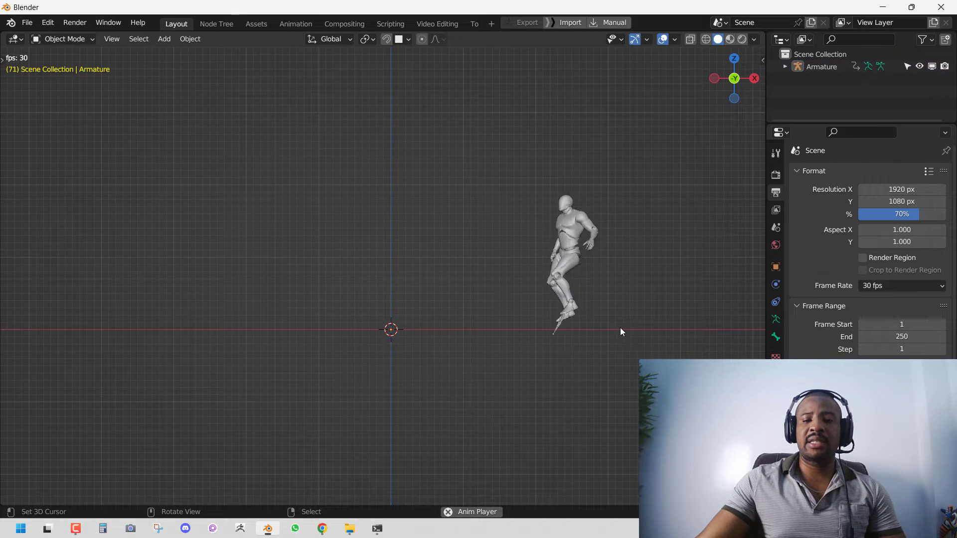
{"action": "key", "text": "Escape"}
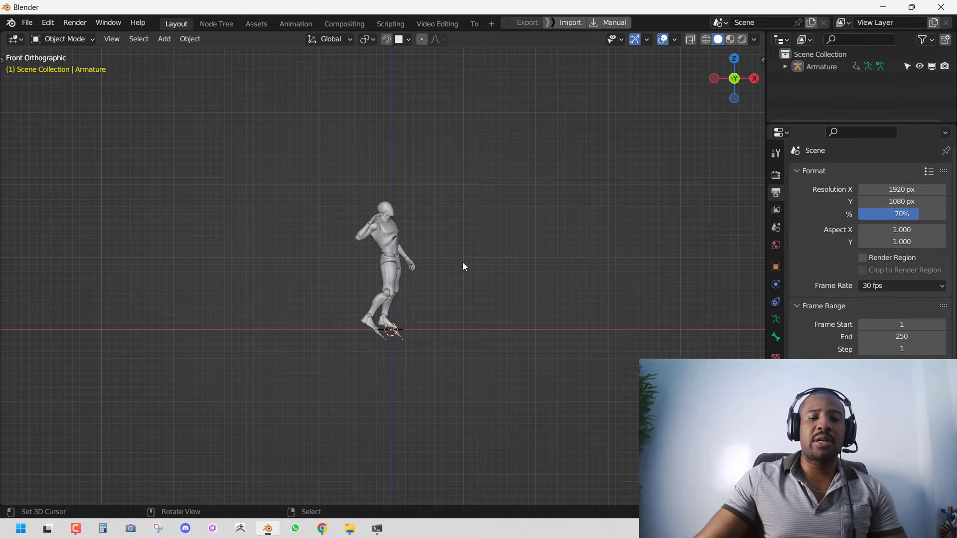
Step: Put the armature in Pose Mode and turn on In Front from Quick Favorites
{"action": "left_click", "coordinate": [400, 336]}
{"action": "left_click", "coordinate": [50, 40]}
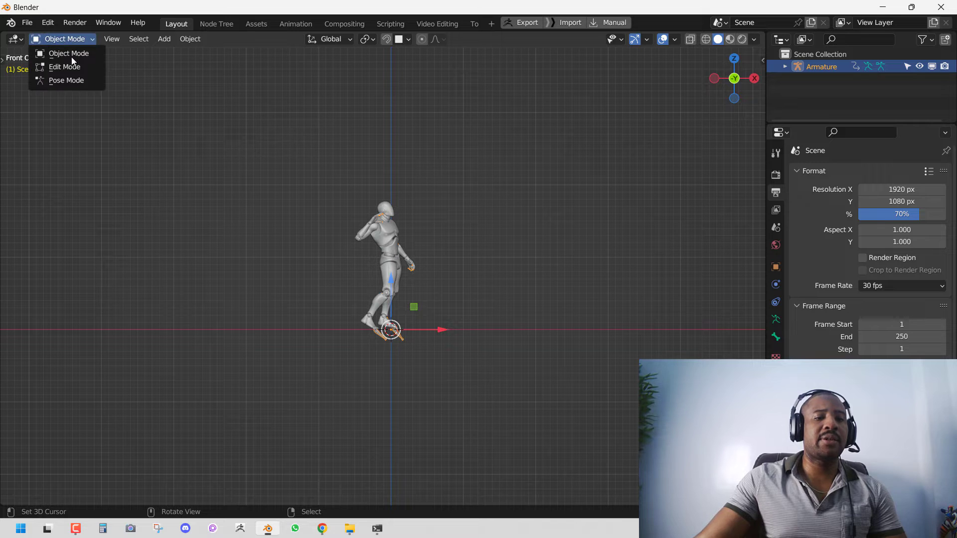
{"action": "left_click", "coordinate": [74, 80]}
{"action": "key", "text": "q"}
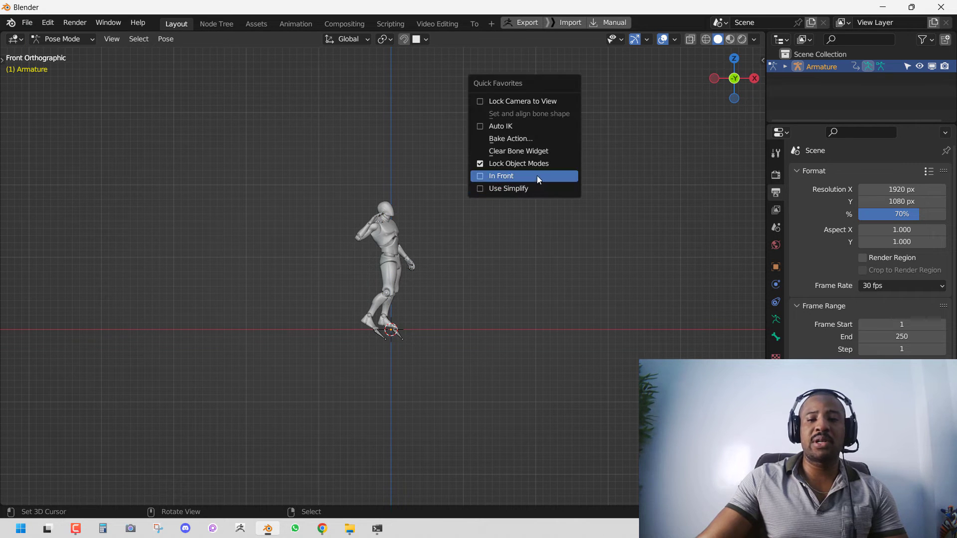
{"action": "left_click", "coordinate": [537, 175]}
Step: Select all the armature's bones and recentre the front view on the character
{"action": "middle_click_drag", "start_coordinate": [387, 341], "coordinate": [408, 274]}
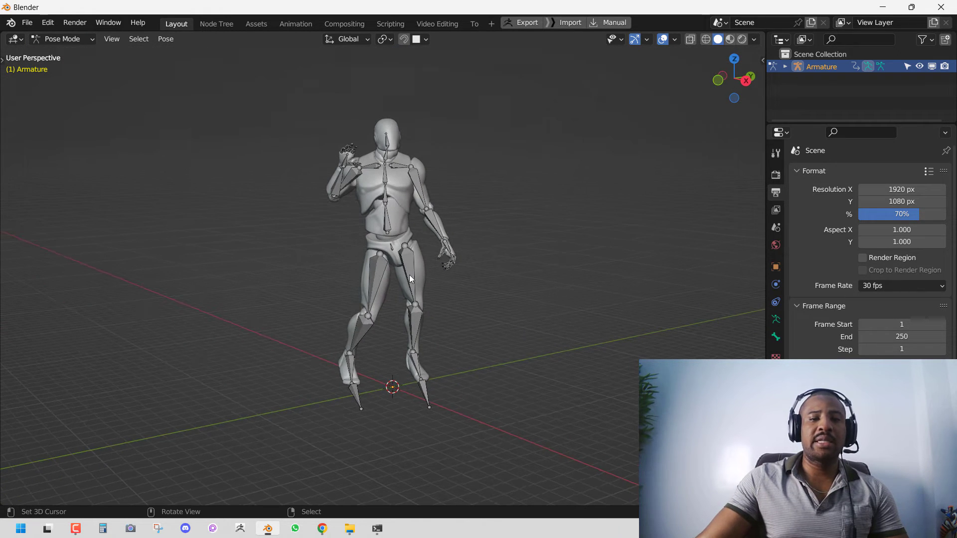
{"action": "key", "text": "a"}
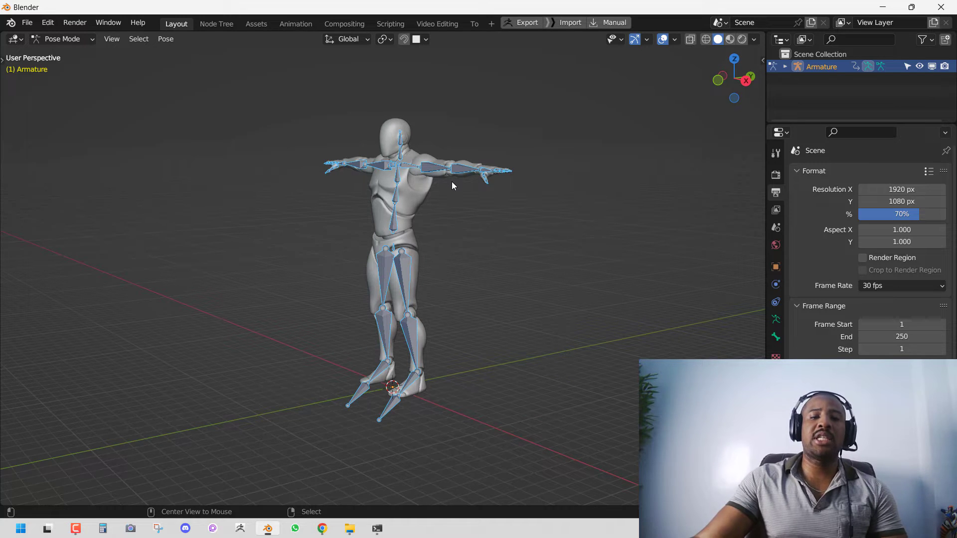
{"action": "middle_click_drag", "start_coordinate": [452, 184], "coordinate": [460, 211], "text": "alt"}
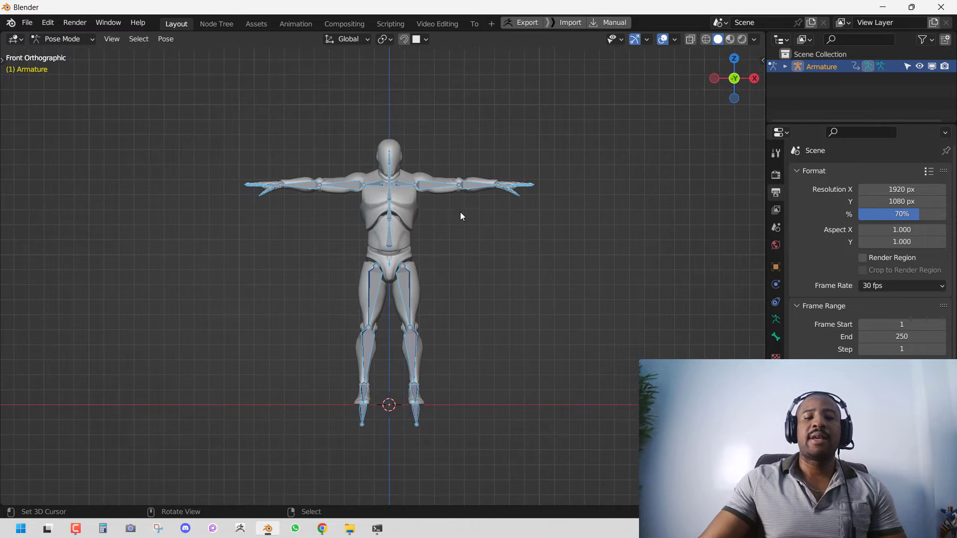
{"action": "scroll", "coordinate": [441, 249], "scroll_direction": "up", "scroll_amount": 2}
{"action": "left_click", "coordinate": [418, 307]}
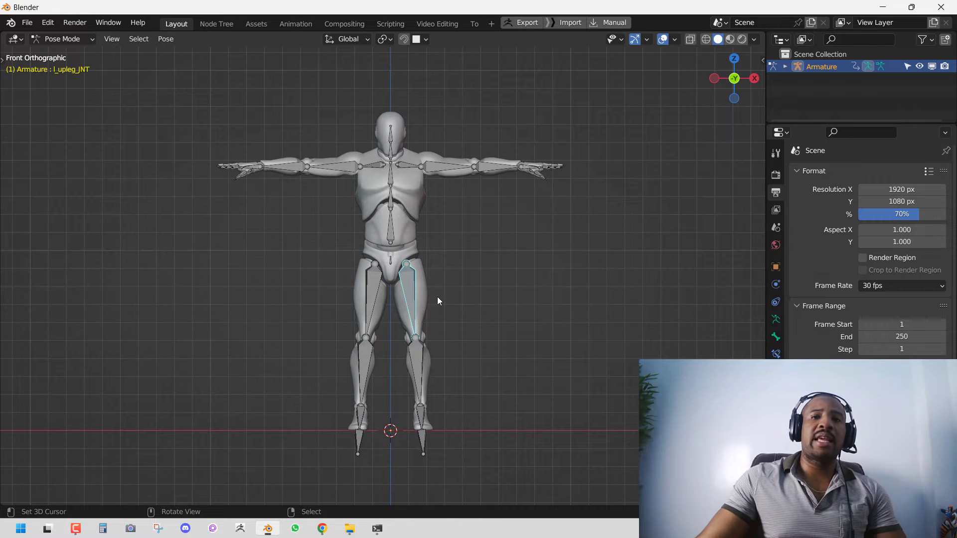
{"action": "key", "text": "g"}
{"action": "key", "text": "Escape"}
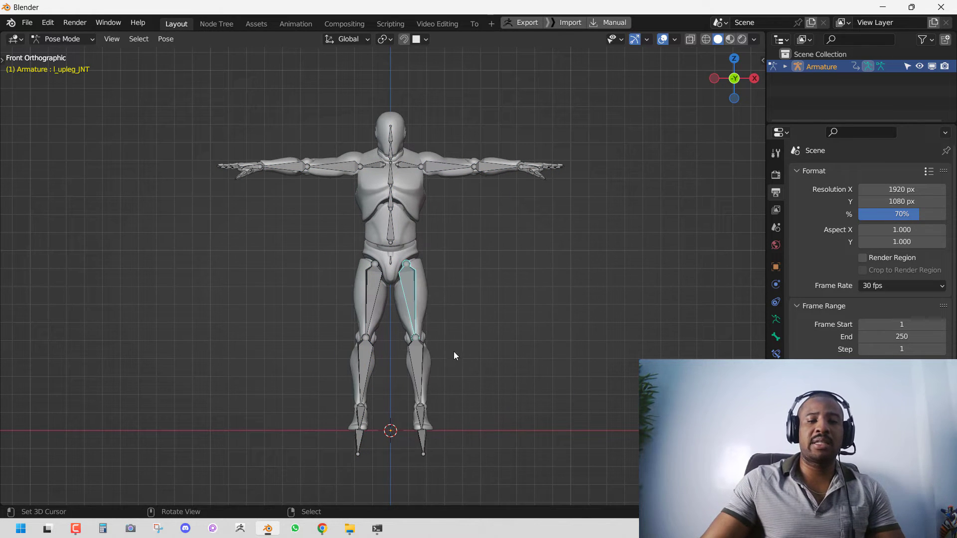
{"action": "left_click", "coordinate": [419, 364]}
{"action": "key", "text": "g"}
{"action": "key", "text": "Escape"}
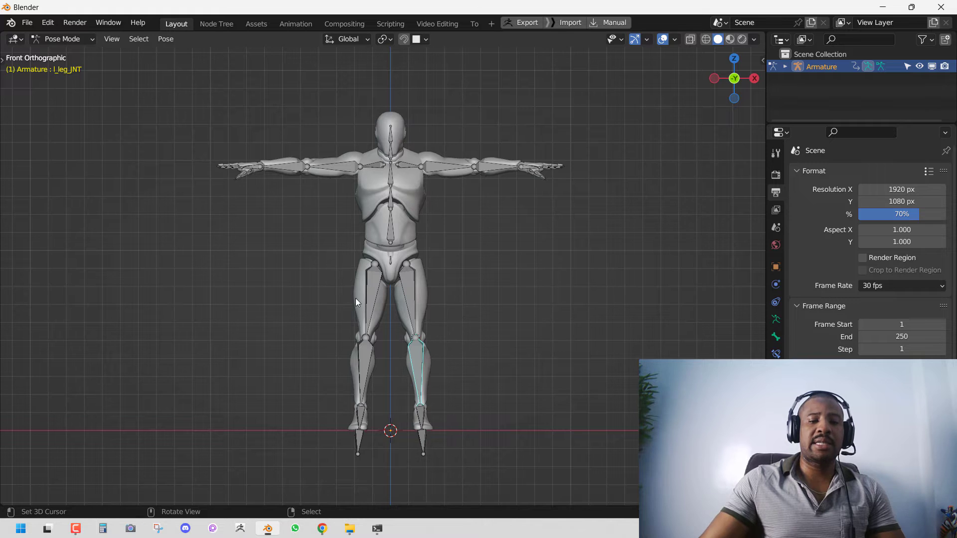
{"action": "left_click", "coordinate": [362, 360]}
{"action": "key", "text": "g"}
{"action": "key", "text": "Escape"}
{"action": "key", "text": "g"}
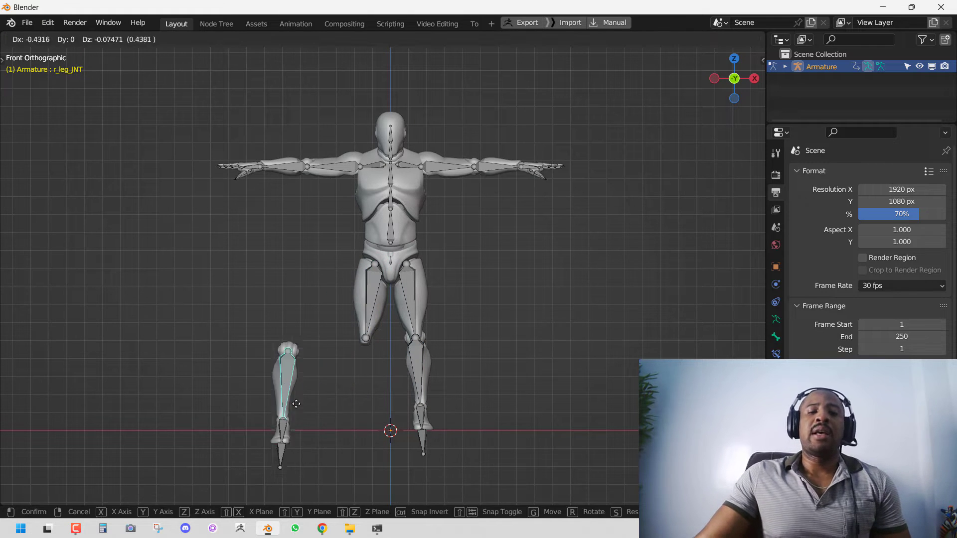
{"action": "key", "text": "Escape"}
{"action": "key", "text": "g"}
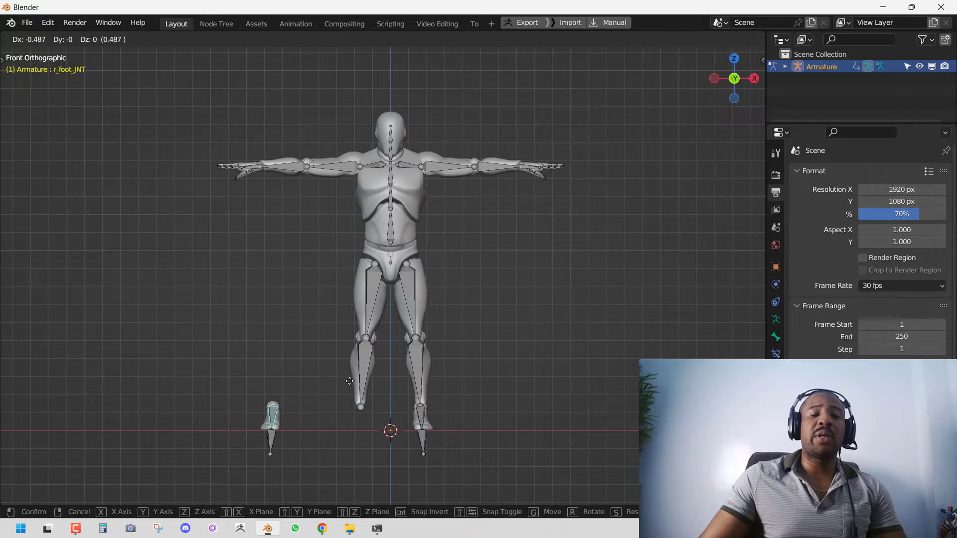
{"action": "key", "text": "Escape"}
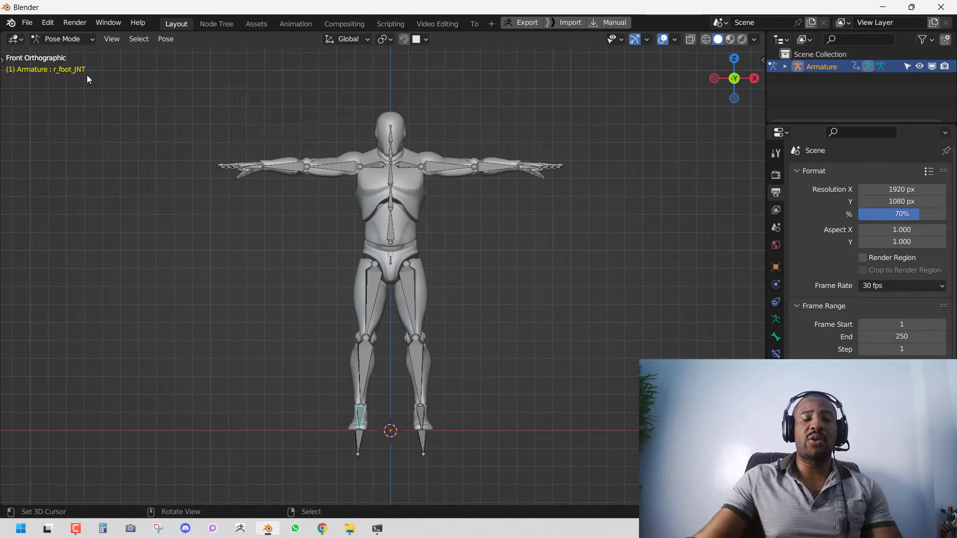
{"action": "middle_click_drag", "start_coordinate": [349, 224], "coordinate": [361, 253]}
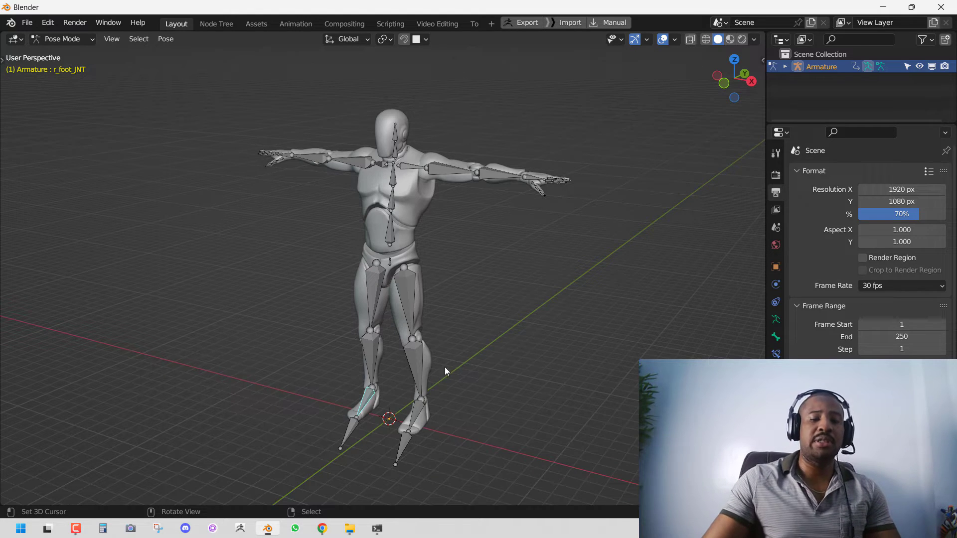
Step: Orbit around the legs and select the left foot, thigh and shin bones in turn
{"action": "middle_click_drag", "start_coordinate": [444, 367], "coordinate": [406, 382]}
{"action": "scroll", "coordinate": [433, 334], "scroll_direction": "up", "scroll_amount": 3}
{"action": "middle_click_drag", "start_coordinate": [432, 334], "coordinate": [382, 367]}
{"action": "left_click", "coordinate": [381, 366]}
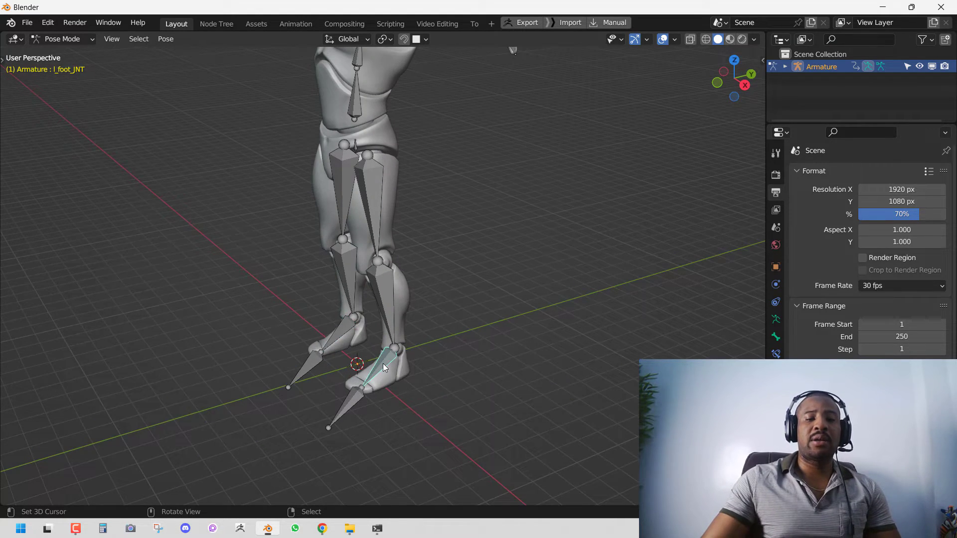
{"action": "scroll", "coordinate": [381, 369], "scroll_direction": "down", "scroll_amount": 3}
{"action": "scroll", "coordinate": [400, 354], "scroll_direction": "up", "scroll_amount": 4}
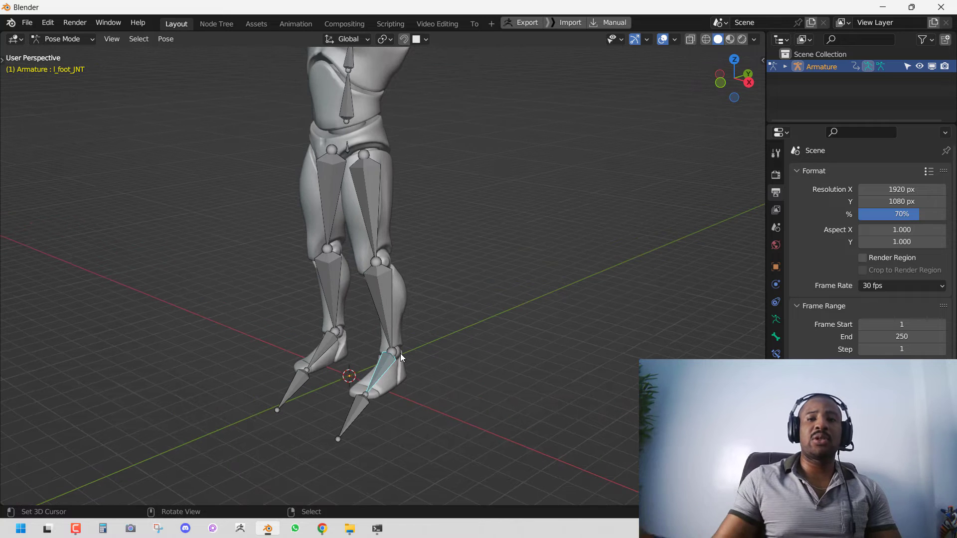
{"action": "middle_click_drag", "start_coordinate": [396, 268], "coordinate": [428, 302]}
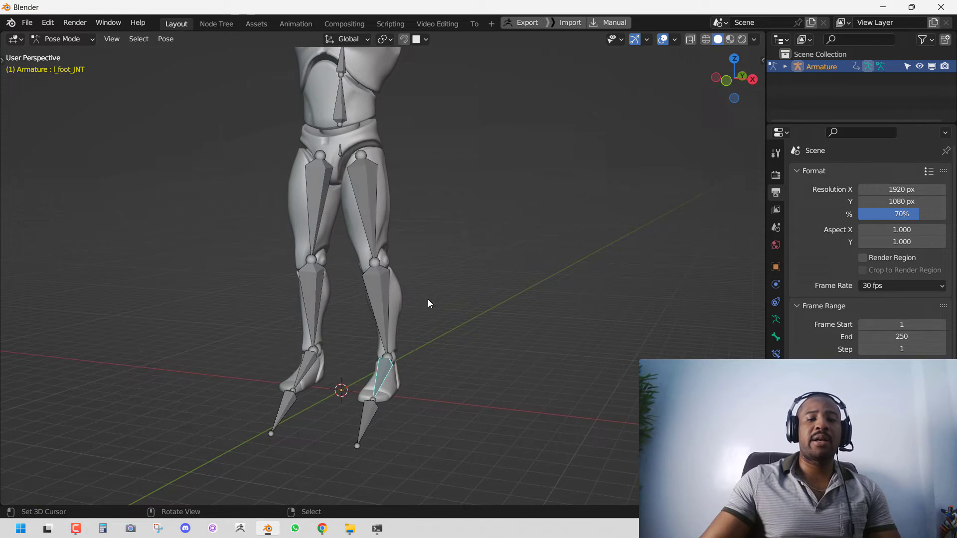
{"action": "left_click", "coordinate": [364, 196]}
{"action": "left_click", "coordinate": [381, 305]}
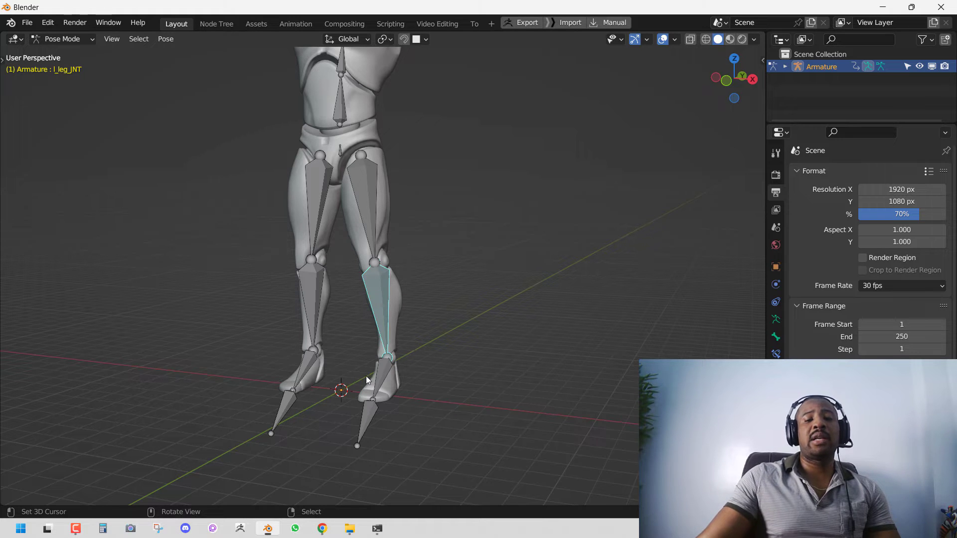
{"action": "left_click", "coordinate": [384, 376]}
{"action": "middle_click_drag", "start_coordinate": [404, 339], "coordinate": [381, 208]}
{"action": "left_click", "coordinate": [390, 293]}
Step: Rotate the left shin, thigh and foot to test Auto IK, then clear the pose with Alt+R
{"action": "key", "text": "r"}
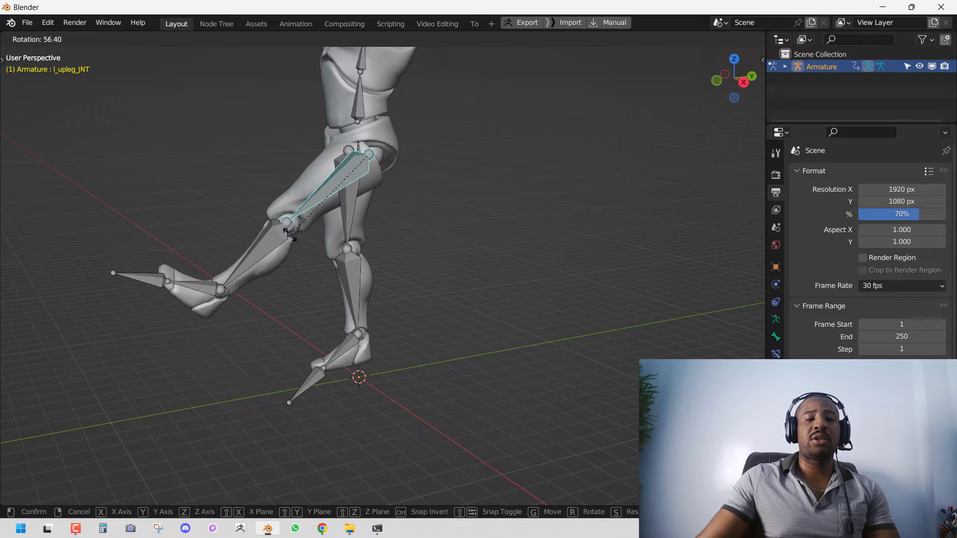
{"action": "left_click", "coordinate": [270, 238]}
{"action": "key", "text": "r"}
{"action": "left_click", "coordinate": [318, 304]}
{"action": "left_click", "coordinate": [319, 308]}
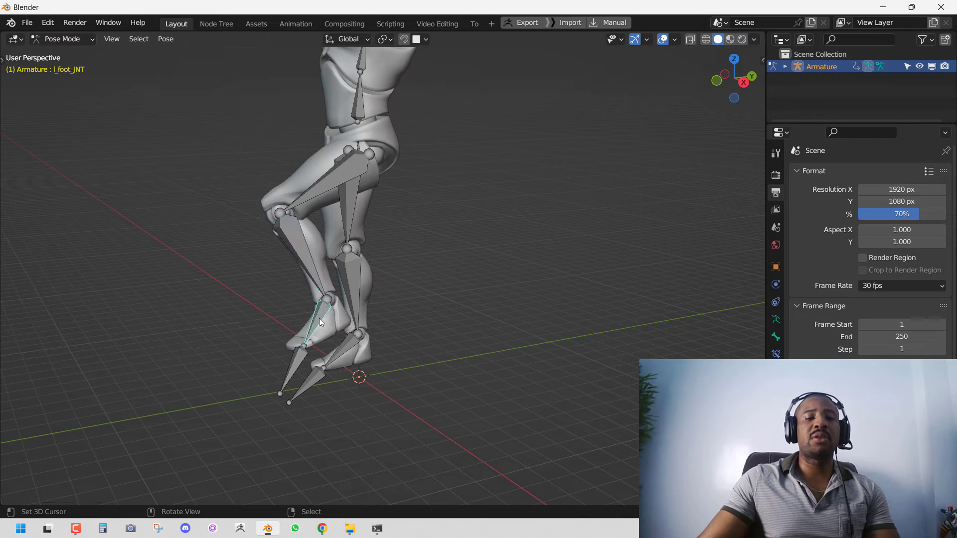
{"action": "key", "text": "r"}
{"action": "left_click", "coordinate": [373, 291]}
{"action": "key", "text": "a"}
{"action": "key", "text": "alt+r"}
Step: Select the left foot then left shin, enter Edit Mode and parent them with Ctrl+P
{"action": "middle_click_drag", "start_coordinate": [380, 360], "coordinate": [455, 373]}
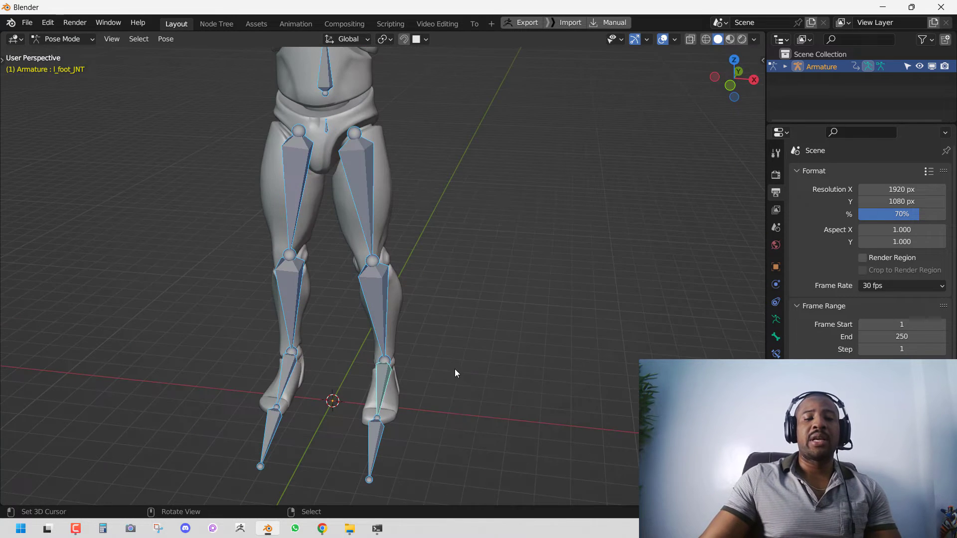
{"action": "left_click", "coordinate": [379, 382]}
{"action": "left_click", "coordinate": [373, 309], "text": "shift"}
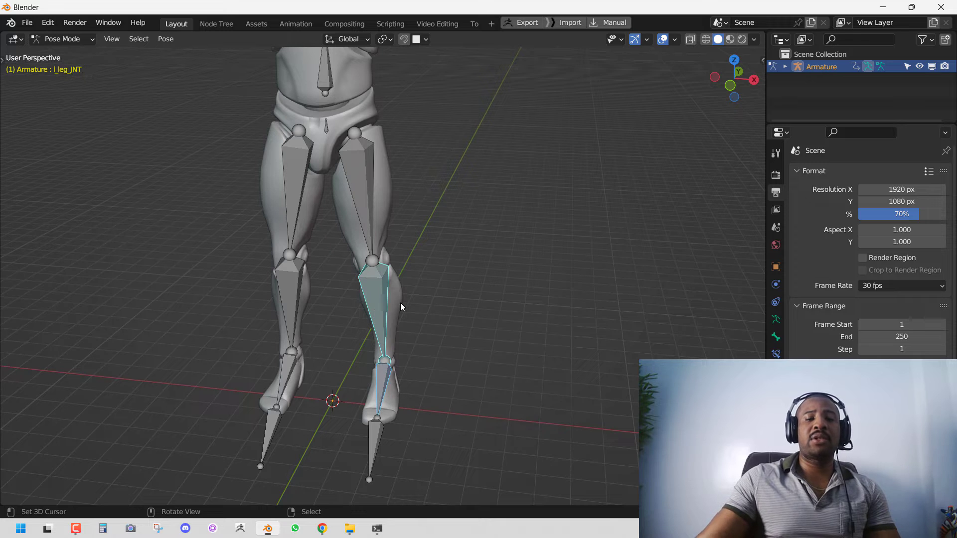
{"action": "key", "text": "Tab"}
{"action": "key", "text": "ctrl+p"}
Step: Connect the left foot to its shin and the left shin to the thigh l_upleg_JNT
{"action": "left_click", "coordinate": [399, 303]}
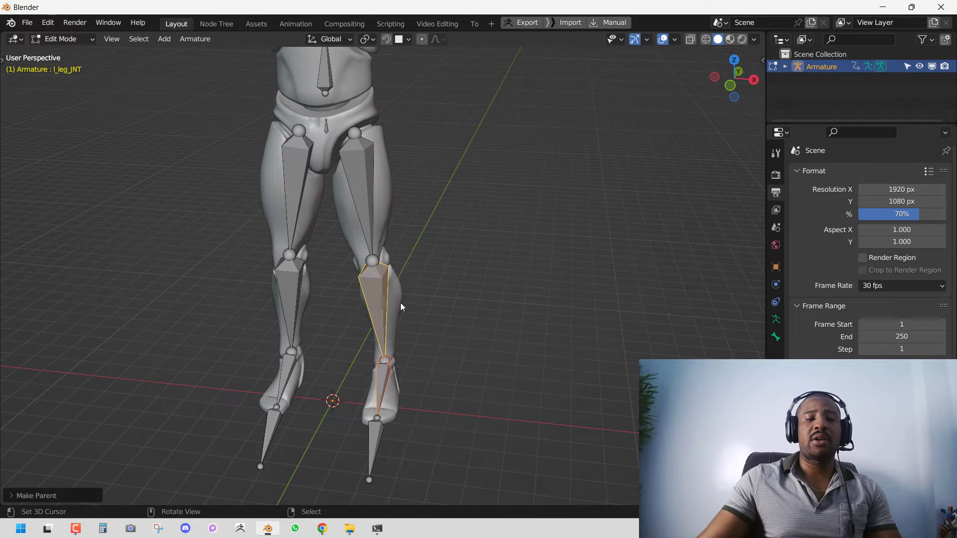
{"action": "middle_click_drag", "start_coordinate": [372, 211], "coordinate": [373, 281], "text": "shift"}
{"action": "left_click", "coordinate": [373, 280], "text": "shift"}
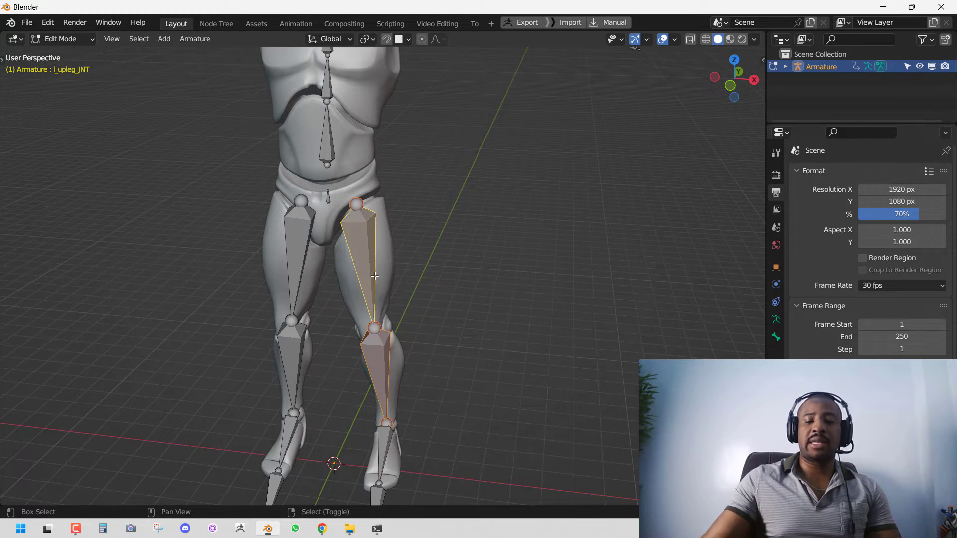
{"action": "key", "text": "ctrl+p"}
{"action": "left_click", "coordinate": [376, 278]}
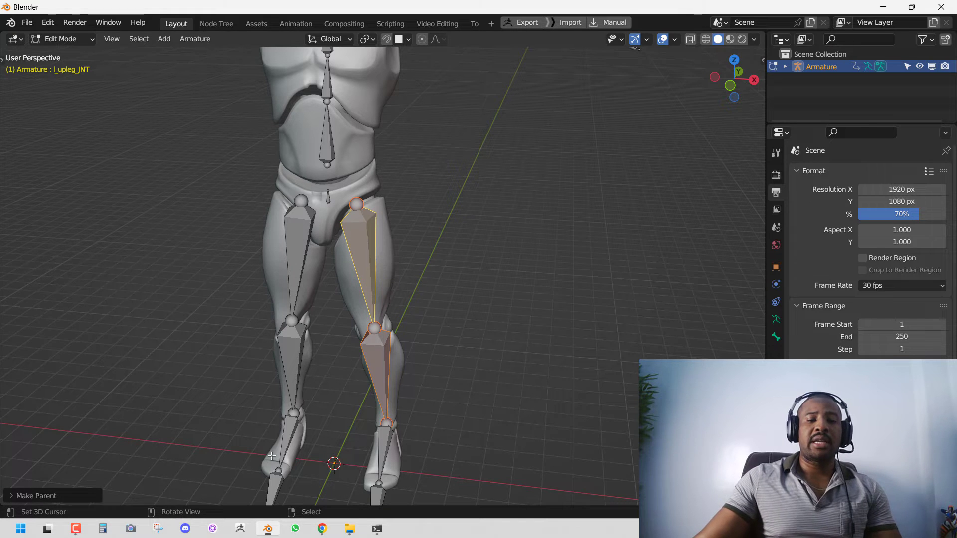
Step: Connect the right foot to r_leg_JNT and the right shin to r_upleg_JNT
{"action": "left_click", "coordinate": [282, 442]}
{"action": "left_click", "coordinate": [287, 383], "text": "shift"}
{"action": "key", "text": "ctrl+p"}
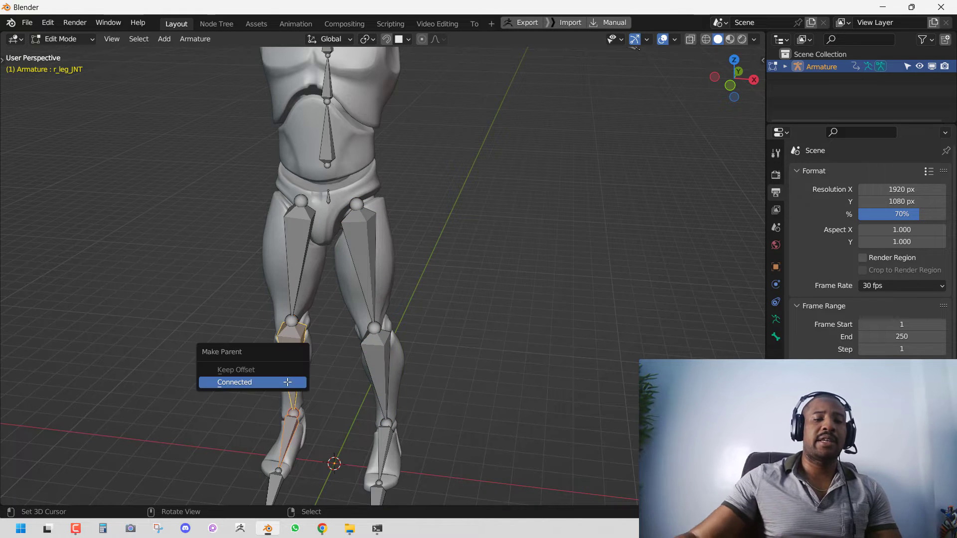
{"action": "left_click", "coordinate": [270, 382]}
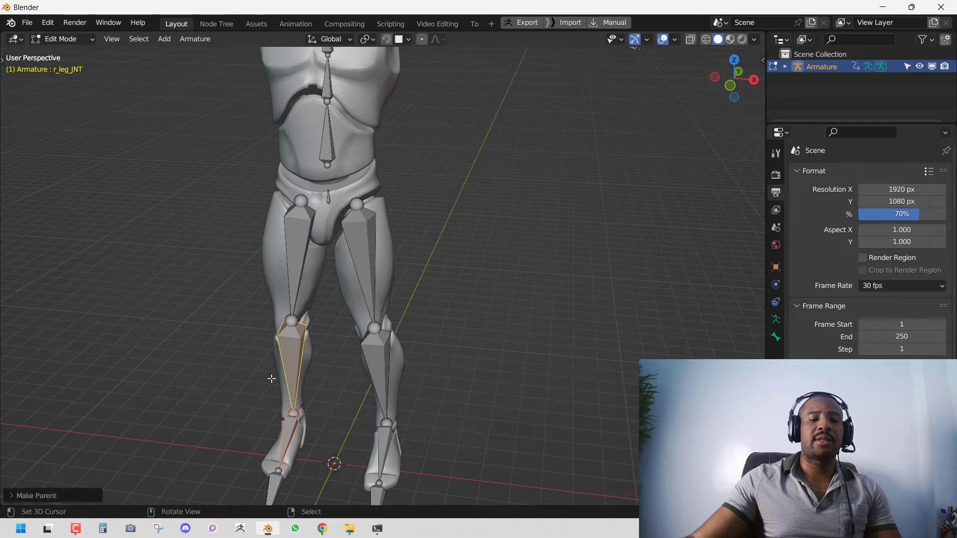
{"action": "left_click", "coordinate": [293, 373]}
{"action": "left_click", "coordinate": [299, 261], "text": "shift"}
{"action": "key", "text": "ctrl+p"}
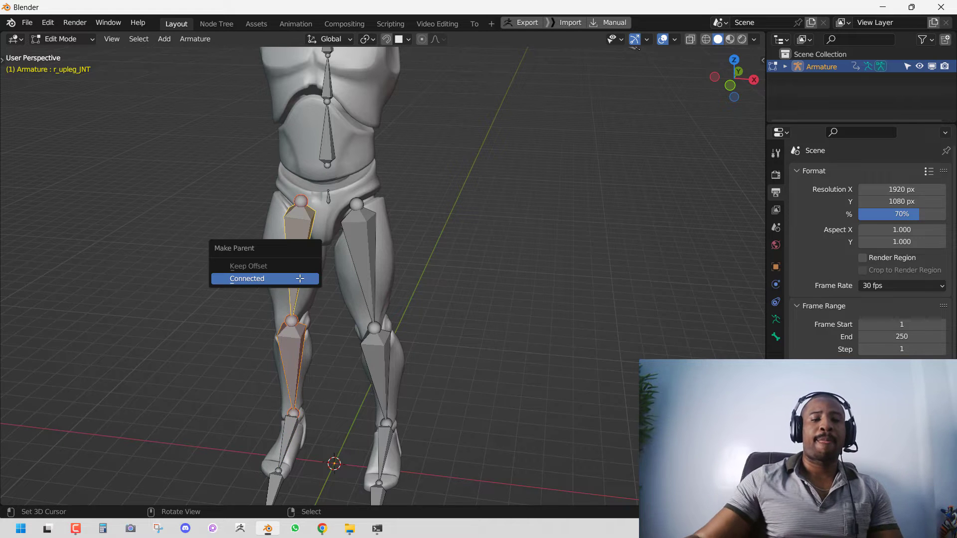
{"action": "left_click", "coordinate": [300, 278]}
{"action": "scroll", "coordinate": [299, 279], "scroll_direction": "down", "scroll_amount": 4}
{"action": "scroll", "coordinate": [349, 249], "scroll_direction": "up", "scroll_amount": 3}
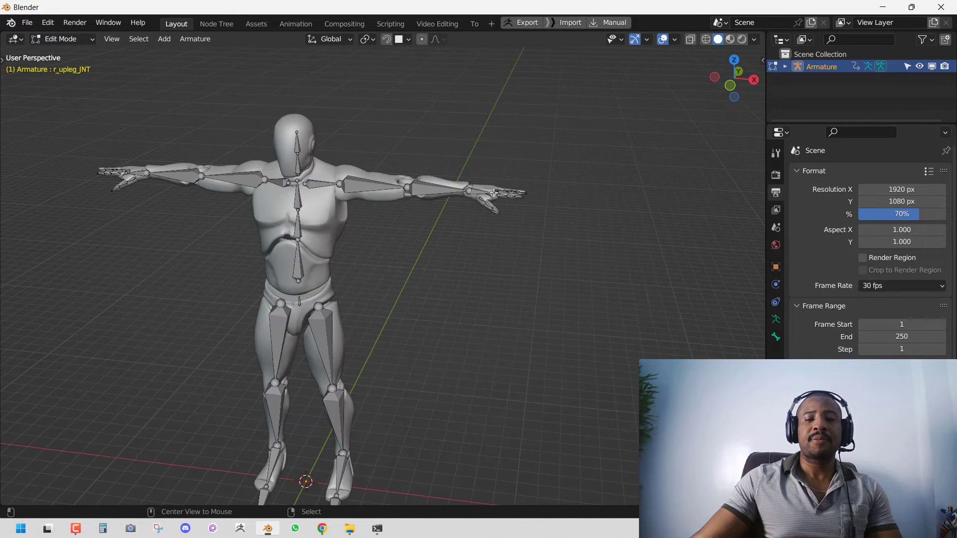
Step: Connect the left arm chain: hand to forearm, forearm to l_arm_JNT, upper arm to l_shoulder_JNT
{"action": "middle_click_drag", "start_coordinate": [448, 239], "coordinate": [495, 209]}
{"action": "left_click", "coordinate": [505, 199]}
{"action": "left_click", "coordinate": [453, 196], "text": "shift"}
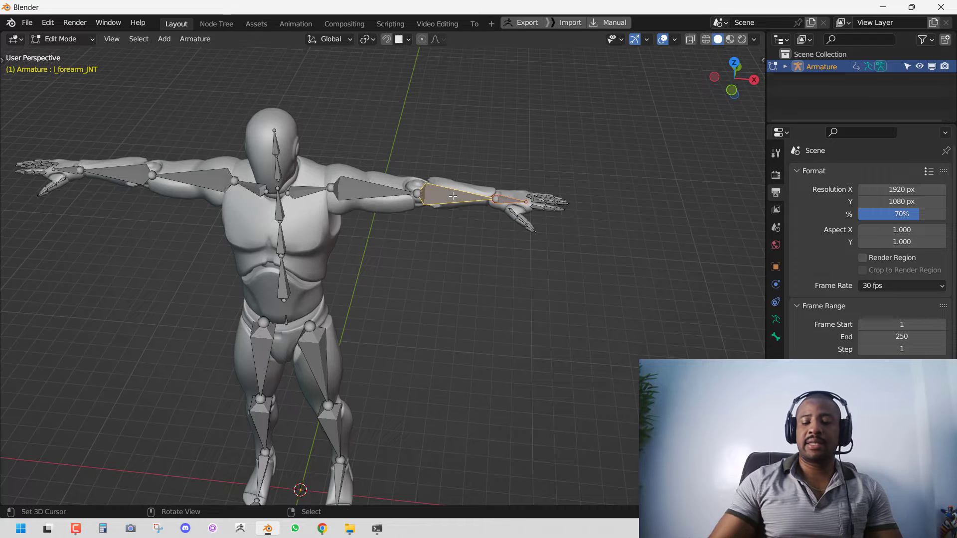
{"action": "key", "text": "ctrl+p"}
{"action": "left_click", "coordinate": [452, 196]}
{"action": "left_click", "coordinate": [453, 197]}
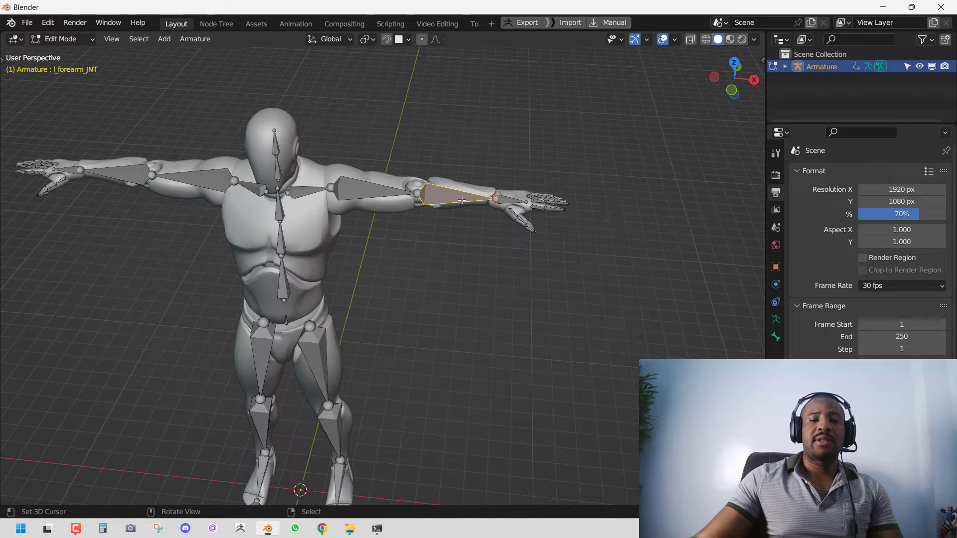
{"action": "left_click", "coordinate": [361, 191], "text": "shift"}
{"action": "key", "text": "ctrl+p"}
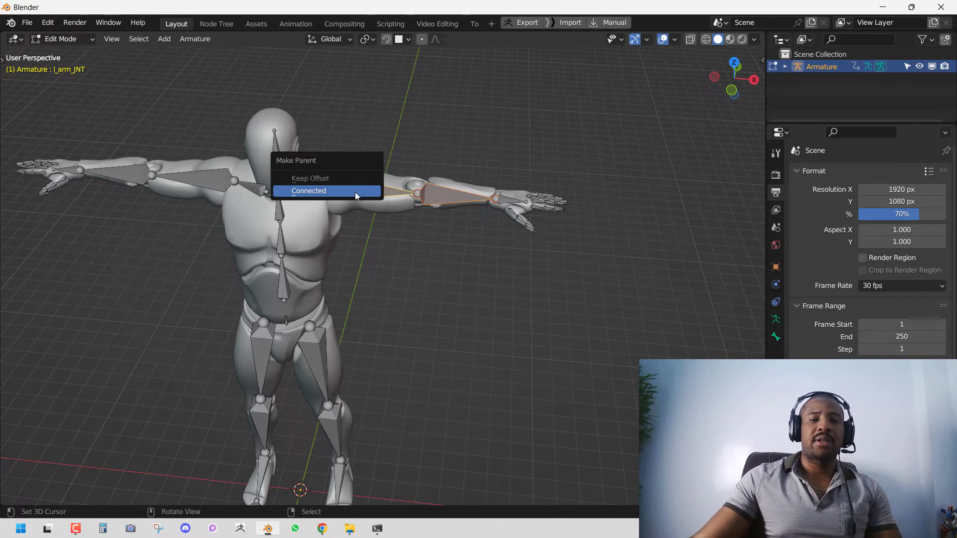
{"action": "left_click", "coordinate": [357, 195]}
{"action": "left_click", "coordinate": [355, 193]}
{"action": "left_click", "coordinate": [320, 196], "text": "shift"}
{"action": "key", "text": "ctrl+p"}
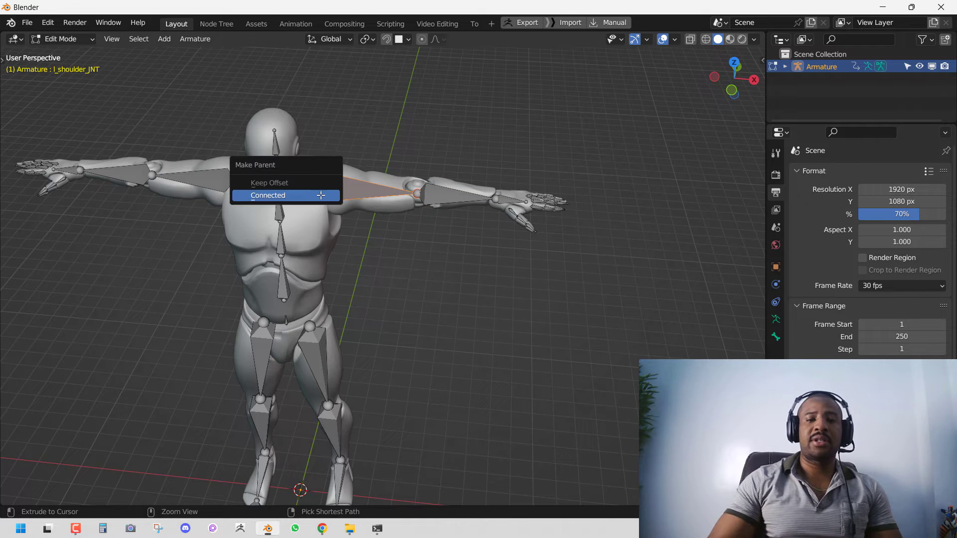
{"action": "left_click", "coordinate": [320, 196]}
Step: Connect the right arm chain: hand to forearm, forearm to r_arm_JNT, shoulder r_shoulder_JNT to its parent
{"action": "middle_click_drag", "start_coordinate": [179, 243], "coordinate": [401, 191], "text": "shift"}
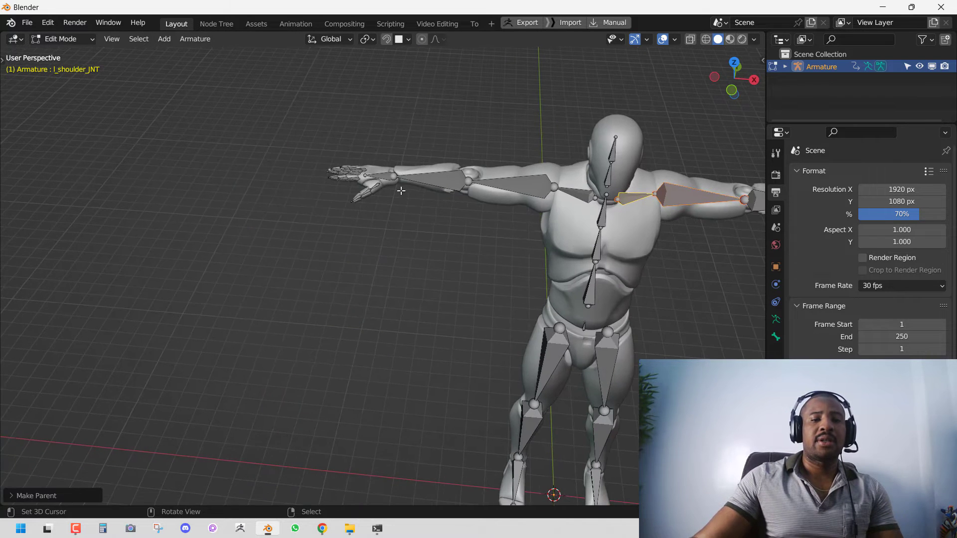
{"action": "left_click", "coordinate": [376, 175]}
{"action": "left_click", "coordinate": [429, 178]}
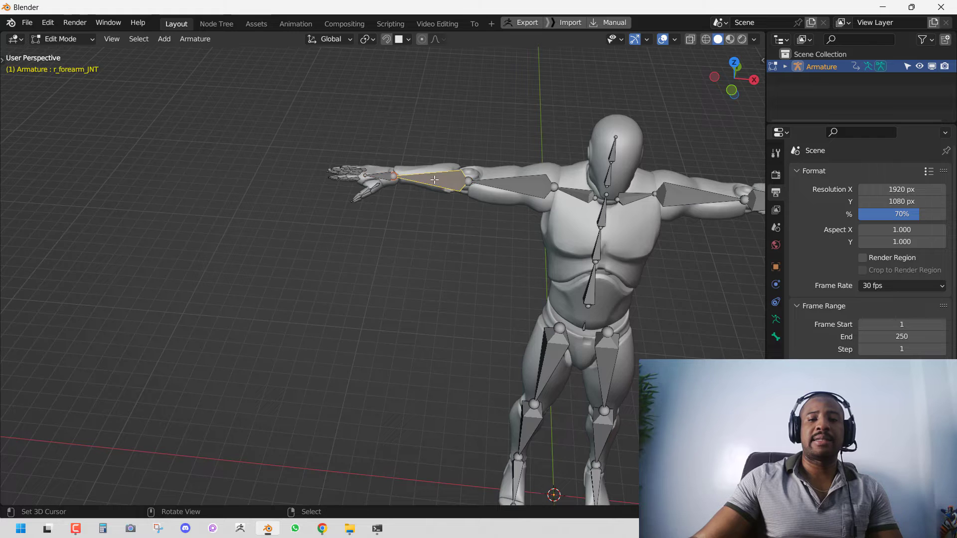
{"action": "left_click", "coordinate": [379, 172], "text": "shift"}
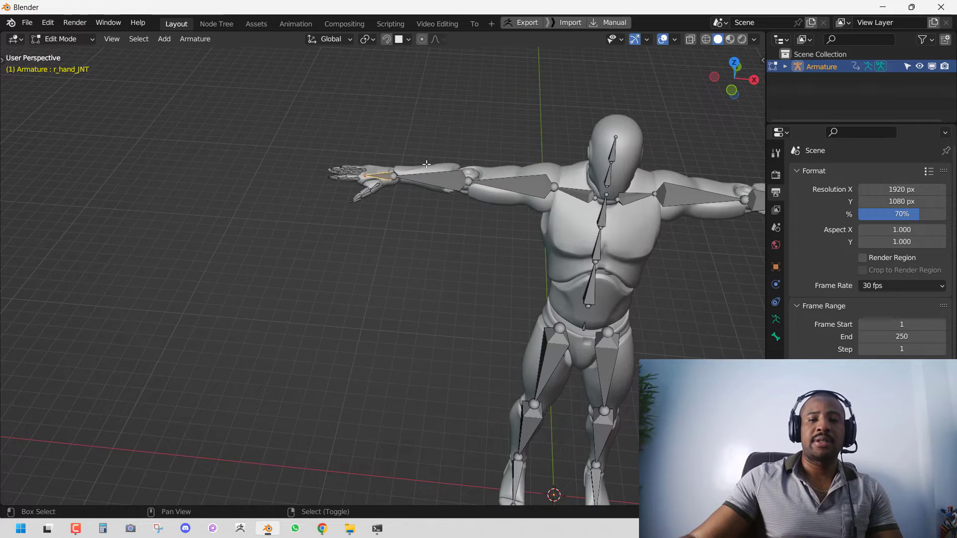
{"action": "left_click", "coordinate": [436, 184], "text": "shift"}
{"action": "key", "text": "ctrl+p"}
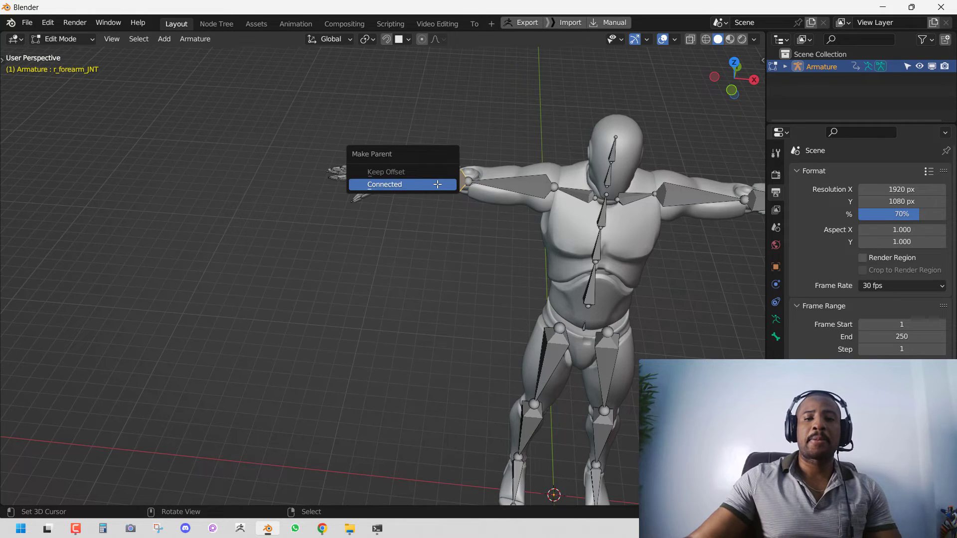
{"action": "left_click", "coordinate": [437, 184]}
{"action": "left_click", "coordinate": [515, 187], "text": "shift"}
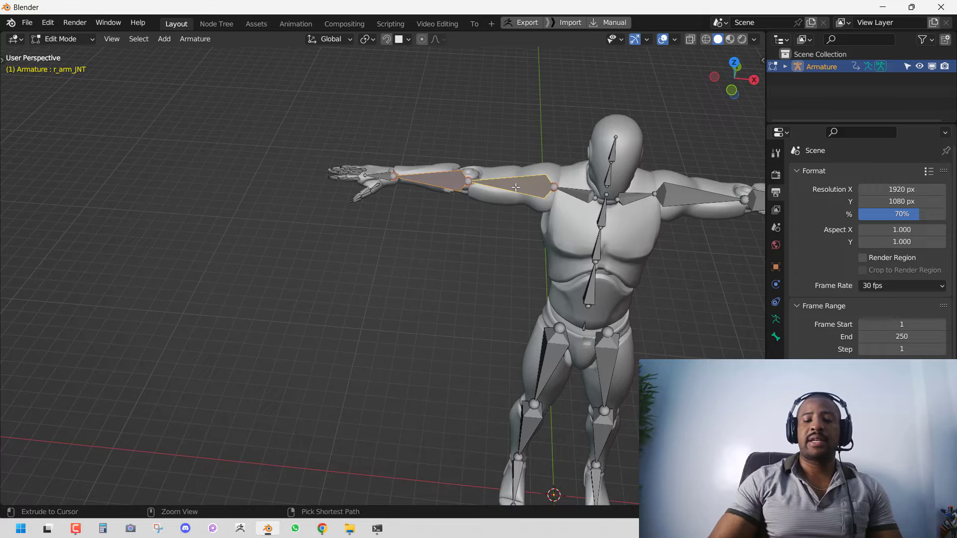
{"action": "key", "text": "ctrl+p"}
{"action": "left_click", "coordinate": [515, 188]}
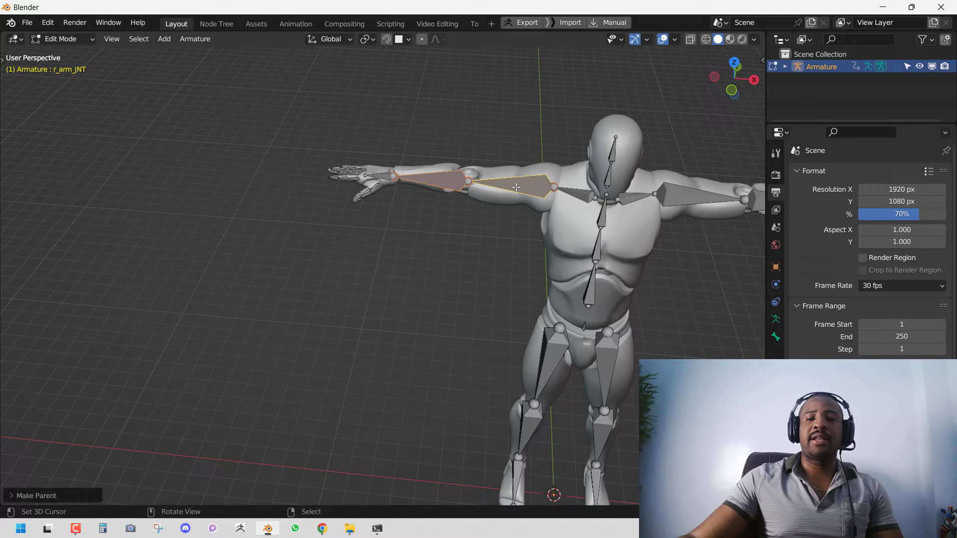
{"action": "left_click", "coordinate": [593, 189], "text": "shift"}
{"action": "key", "text": "ctrl+p"}
{"action": "left_click", "coordinate": [593, 190]}
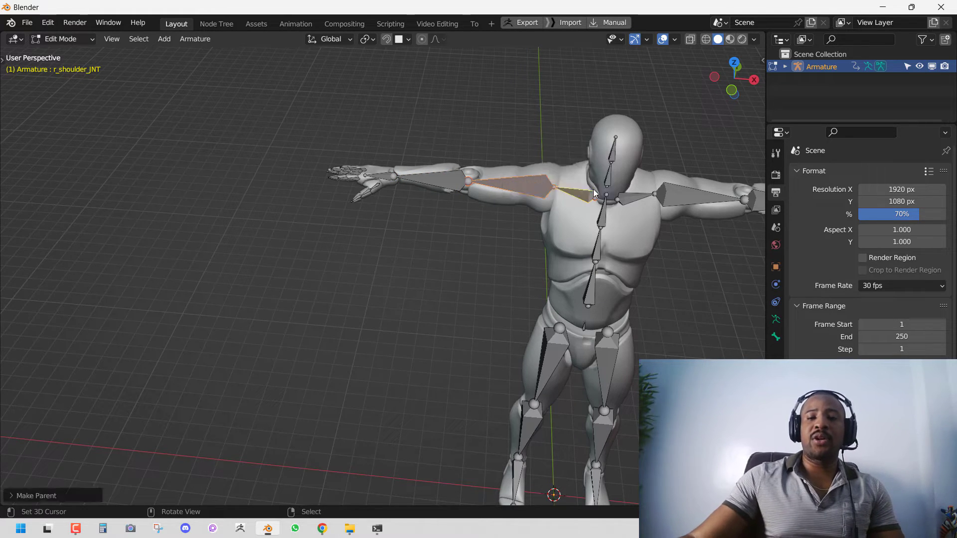
Step: Switch to Pose Mode, view the rig from the front and play the imported animation
{"action": "key", "text": "ctrl+Tab"}
{"action": "key", "text": "KP_1"}
{"action": "scroll", "coordinate": [590, 193], "scroll_direction": "down", "scroll_amount": 3}
{"action": "key", "text": "space"}
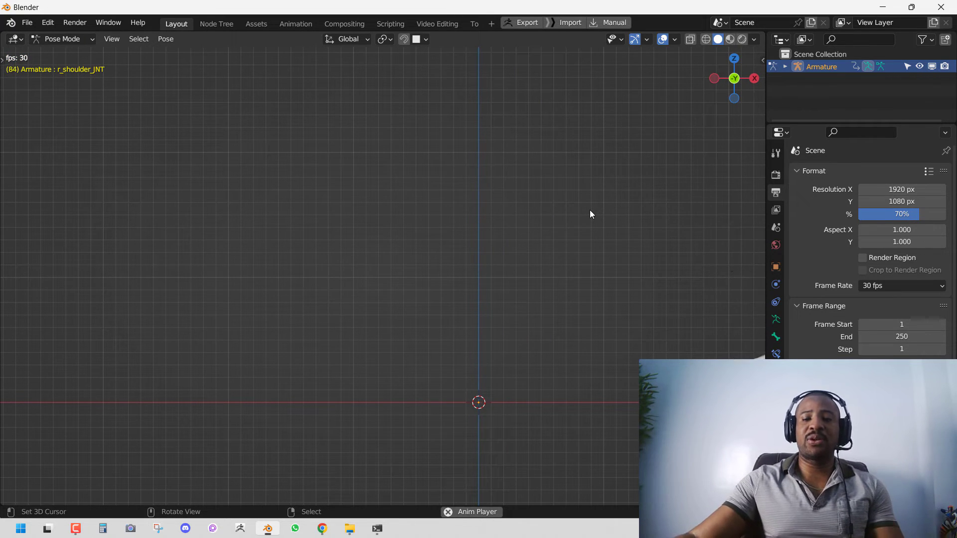
Step: Stop the running animation at frame 1 and clear the pose back to the T-pose with Alt+R
{"action": "scroll", "coordinate": [589, 222], "scroll_direction": "down", "scroll_amount": 3}
{"action": "key", "text": "Escape"}
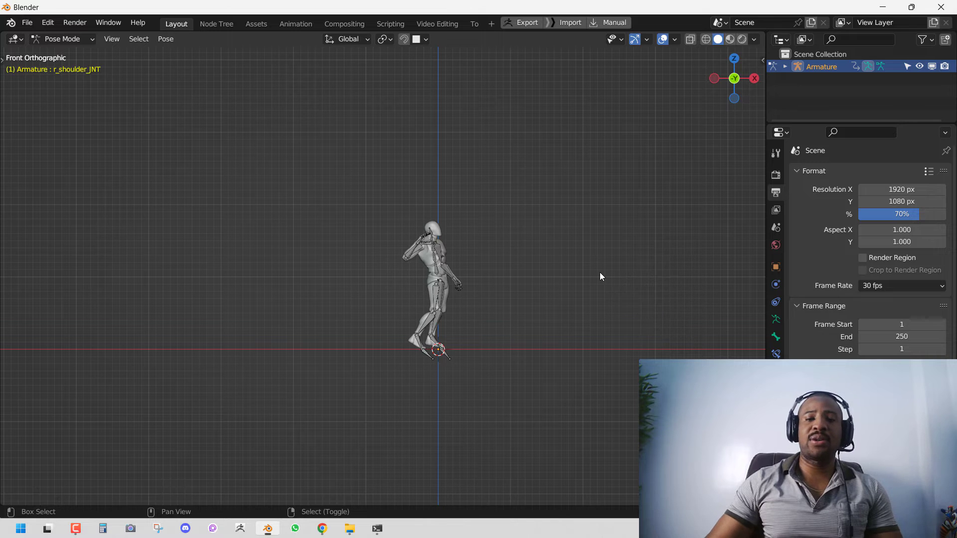
{"action": "key", "text": "alt+r"}
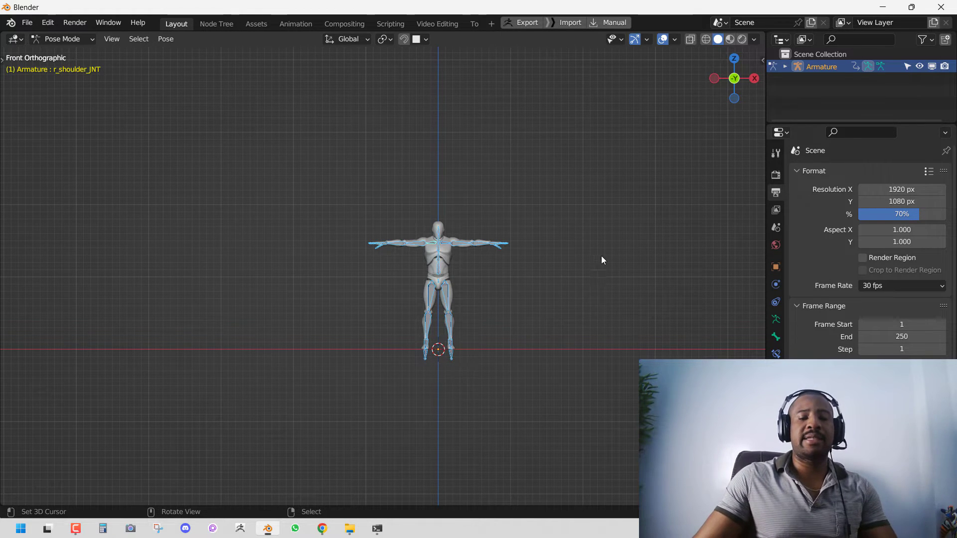
{"action": "middle_click_drag", "start_coordinate": [601, 256], "coordinate": [632, 155]}
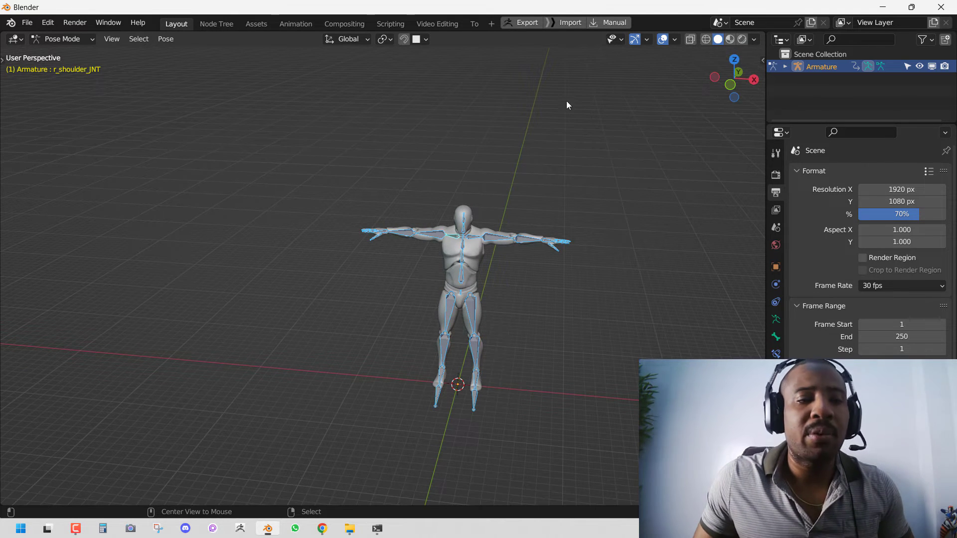
Step: Enable Auto IK under Pose Options in the sidebar's Tool tab
{"action": "right_click", "coordinate": [463, 247]}
{"action": "key", "text": "ctrl+t"}
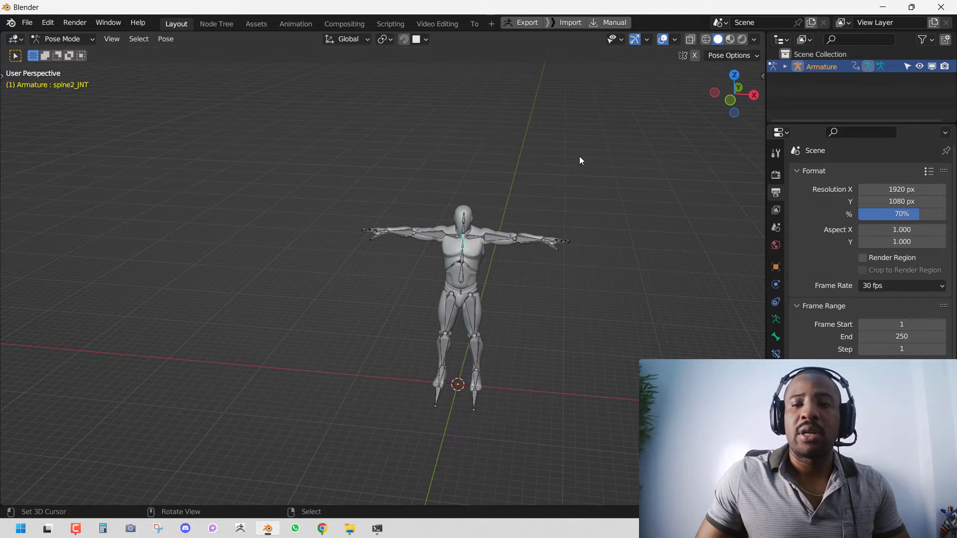
{"action": "key", "text": "ctrl+t"}
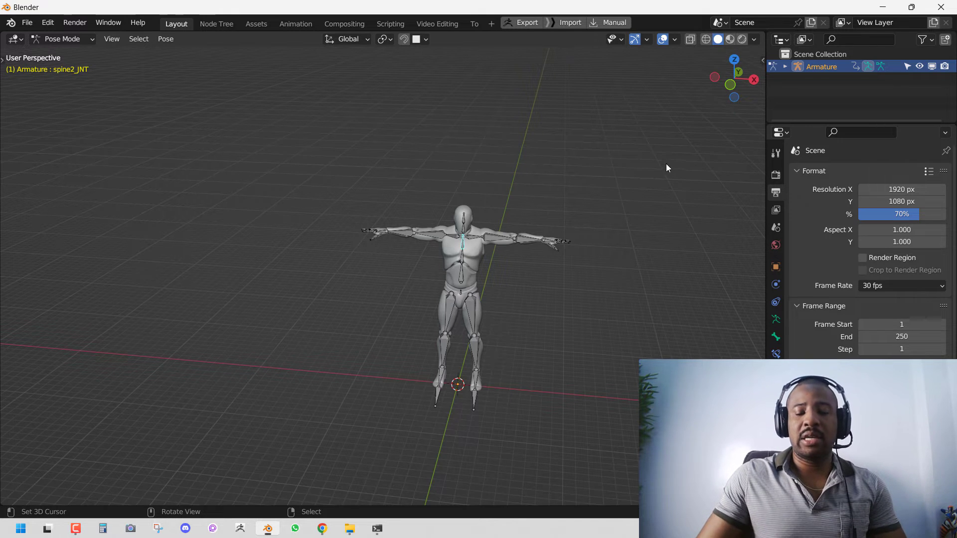
{"action": "key", "text": "n"}
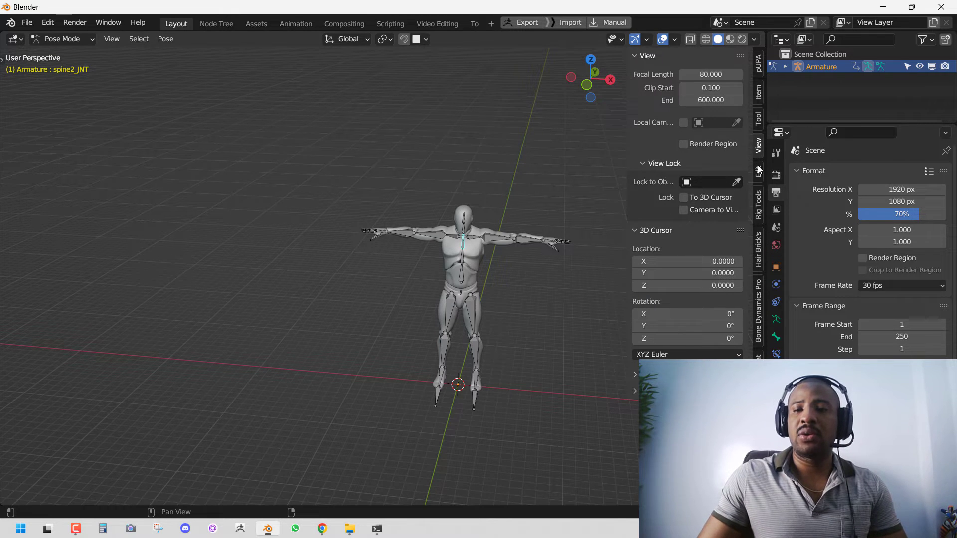
{"action": "left_click", "coordinate": [757, 120]}
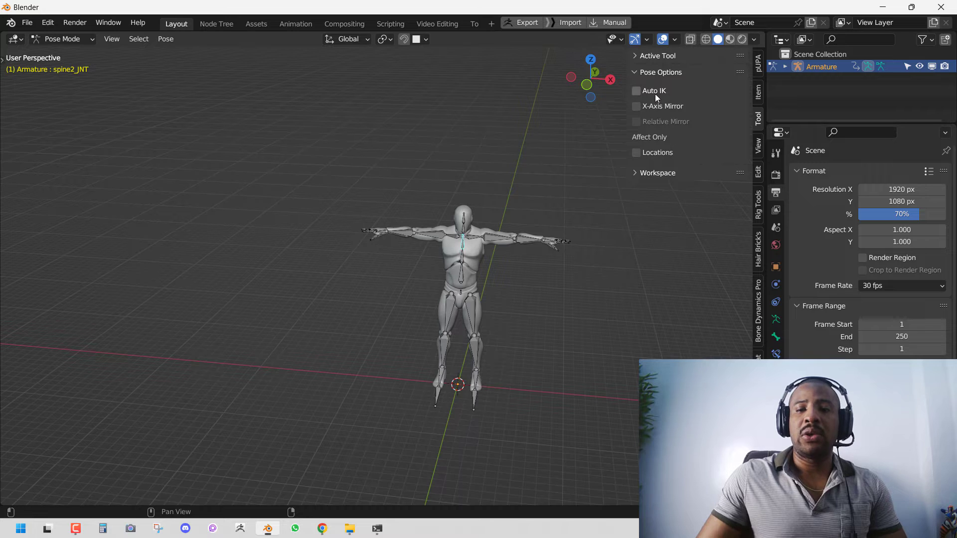
{"action": "scroll", "coordinate": [577, 230], "scroll_direction": "up", "scroll_amount": 2}
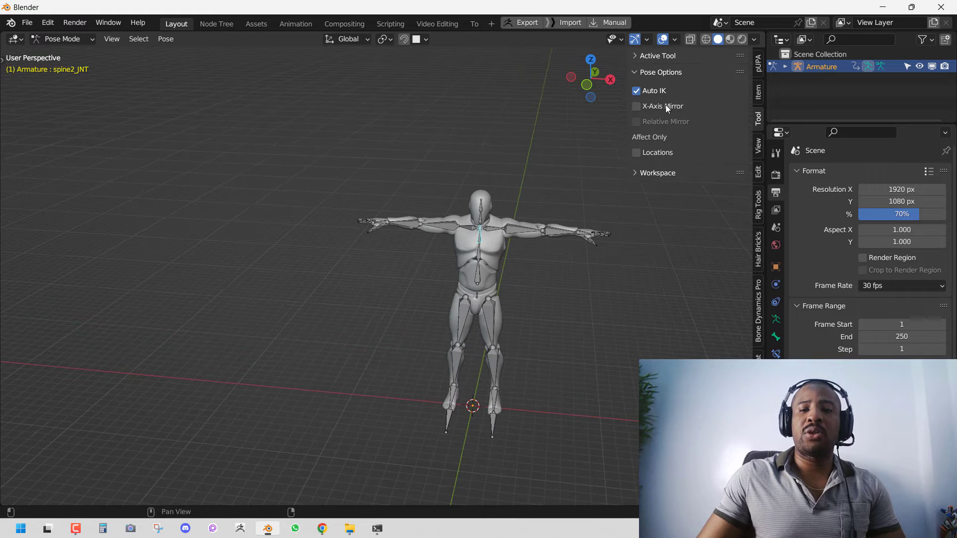
Step: Bend the left arm down by moving the left hand, then bend the left knee
{"action": "left_click", "coordinate": [579, 234]}
{"action": "key", "text": "g"}
{"action": "left_click", "coordinate": [523, 269]}
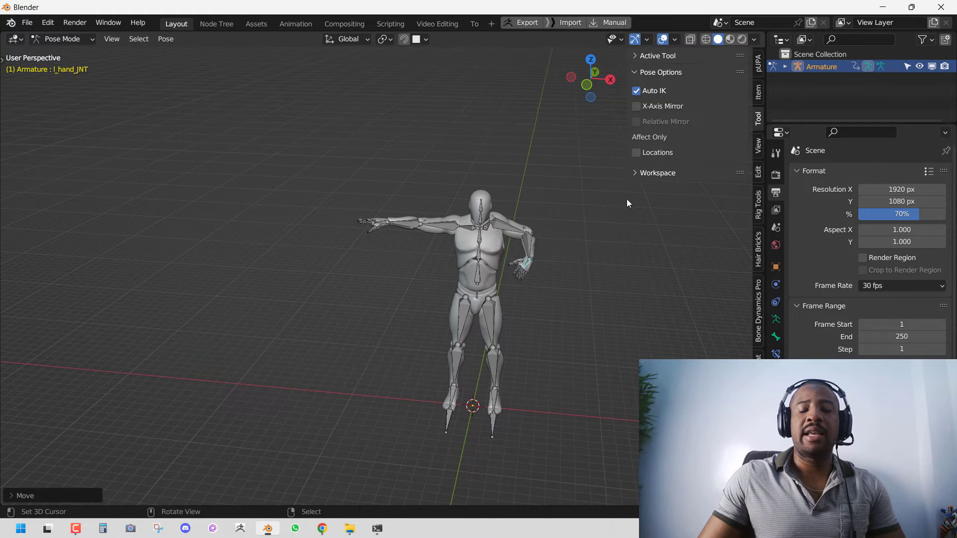
{"action": "scroll", "coordinate": [608, 202], "scroll_direction": "up", "scroll_amount": 2}
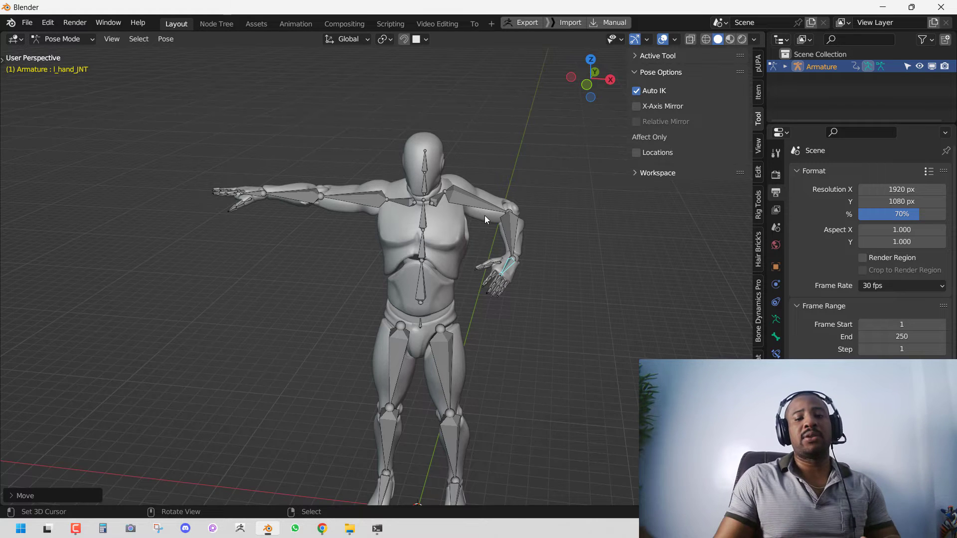
{"action": "left_click_drag", "start_coordinate": [467, 466], "coordinate": [448, 378]}
Step: Move the hips_JNT bone to lower and reposition the whole rig
{"action": "middle_click_drag", "start_coordinate": [423, 343], "coordinate": [446, 306]}
{"action": "left_click", "coordinate": [439, 303]}
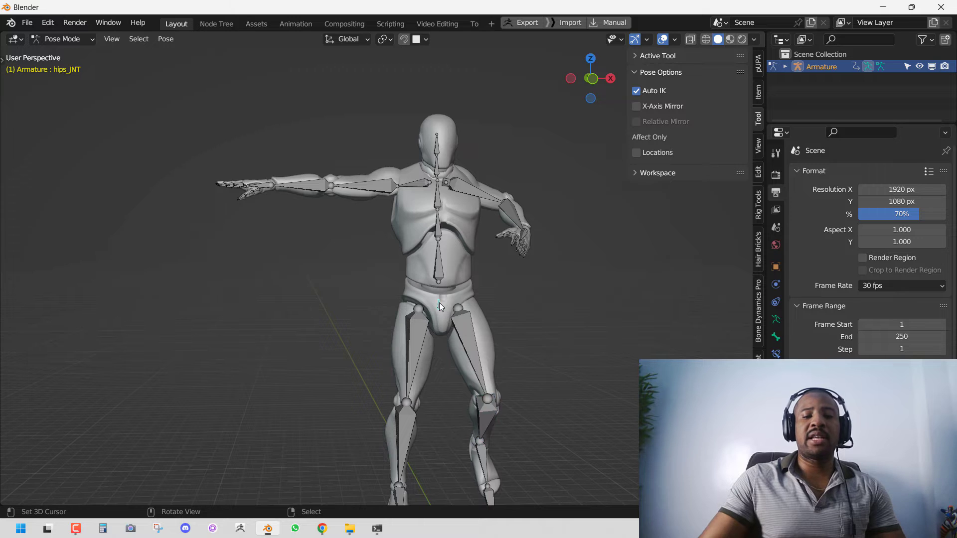
{"action": "key", "text": "g"}
{"action": "left_click", "coordinate": [443, 299]}
{"action": "key", "text": "KP_1"}
{"action": "key", "text": "g"}
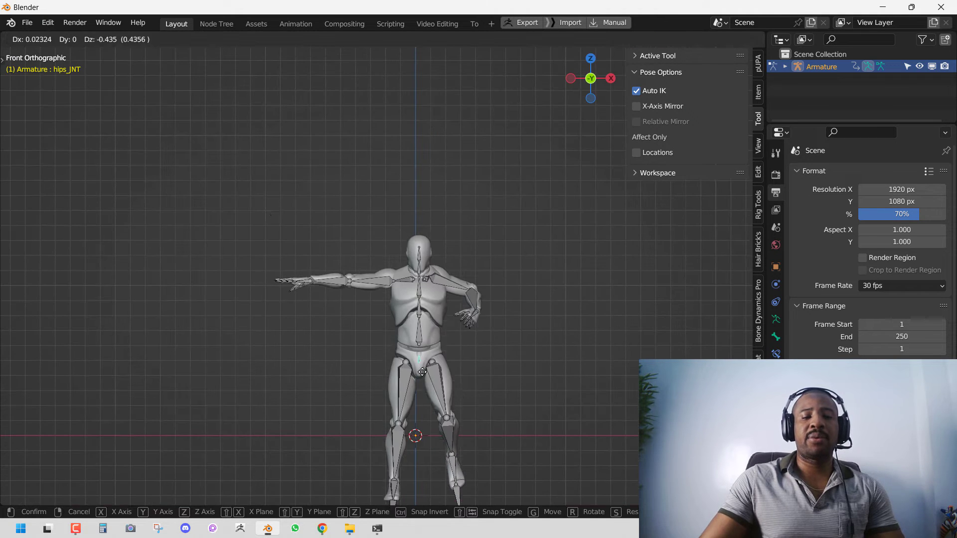
{"action": "left_click", "coordinate": [437, 296]}
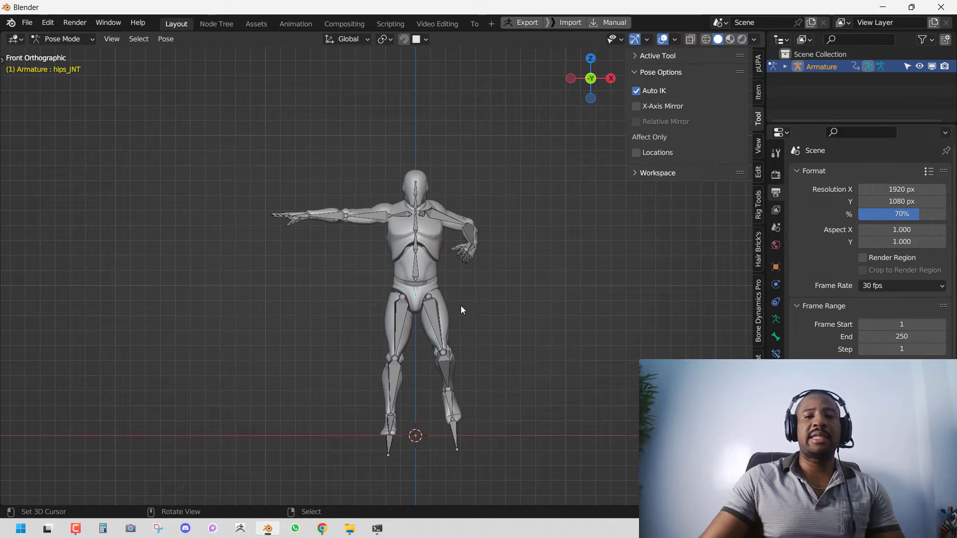
{"action": "middle_click_drag", "start_coordinate": [460, 306], "coordinate": [449, 306]}
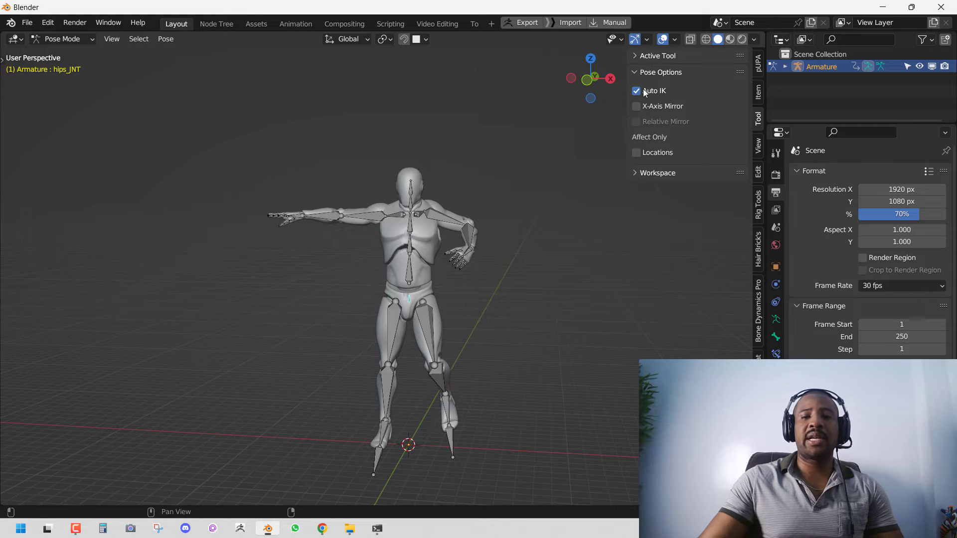
Step: Close the sidebar, select all bones and clear their rotations with Alt+R
{"action": "key", "text": "n"}
{"action": "key", "text": "a"}
{"action": "key", "text": "alt+r"}
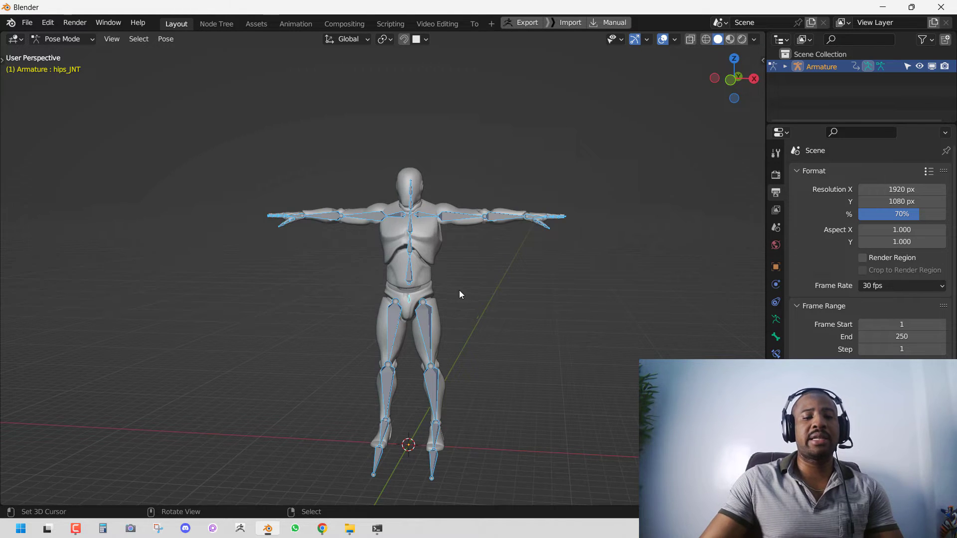
{"action": "middle_click_drag", "start_coordinate": [458, 290], "coordinate": [389, 335]}
{"action": "scroll", "coordinate": [398, 295], "scroll_direction": "up", "scroll_amount": 5}
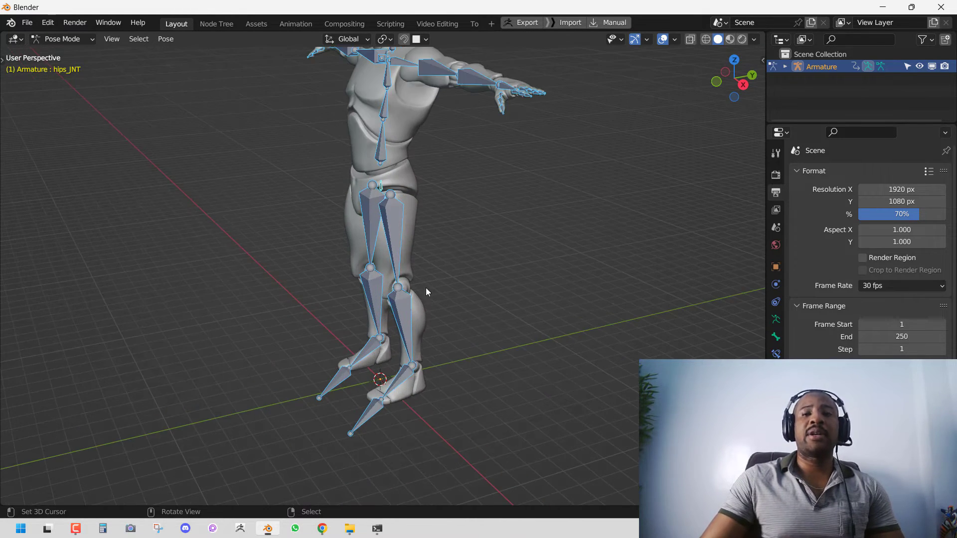
{"action": "mouse_move", "coordinate": [426, 291]}
{"action": "middle_mouse_down"}
{"action": "mouse_move", "coordinate": [444, 292]}
{"action": "mouse_move", "coordinate": [433, 292]}
{"action": "middle_mouse_up"}
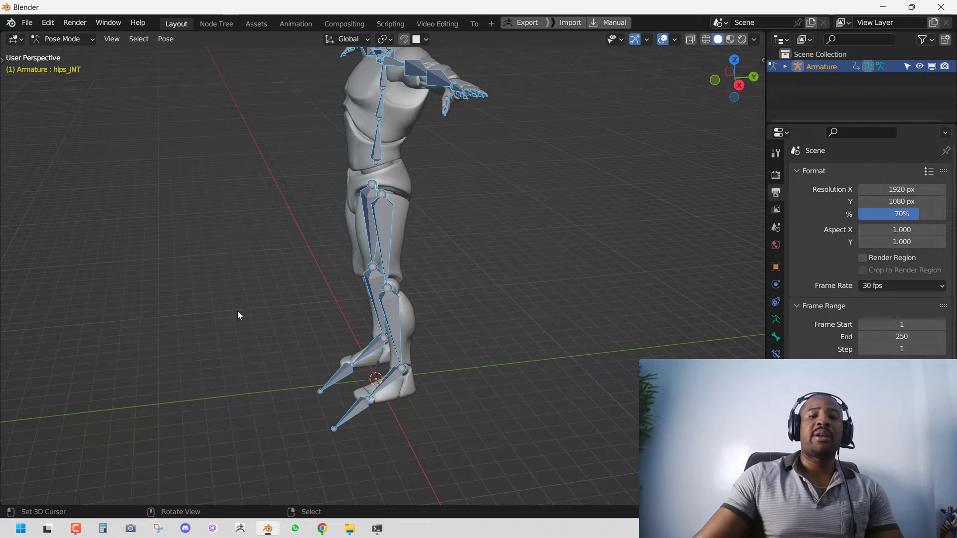
Step: In Edit Mode, extrude a new bone r_leg_JNT.001 forward from the right ankle and bring up its Alt+P parent options
{"action": "middle_click_drag", "start_coordinate": [344, 288], "coordinate": [428, 360]}
{"action": "key", "text": "Tab"}
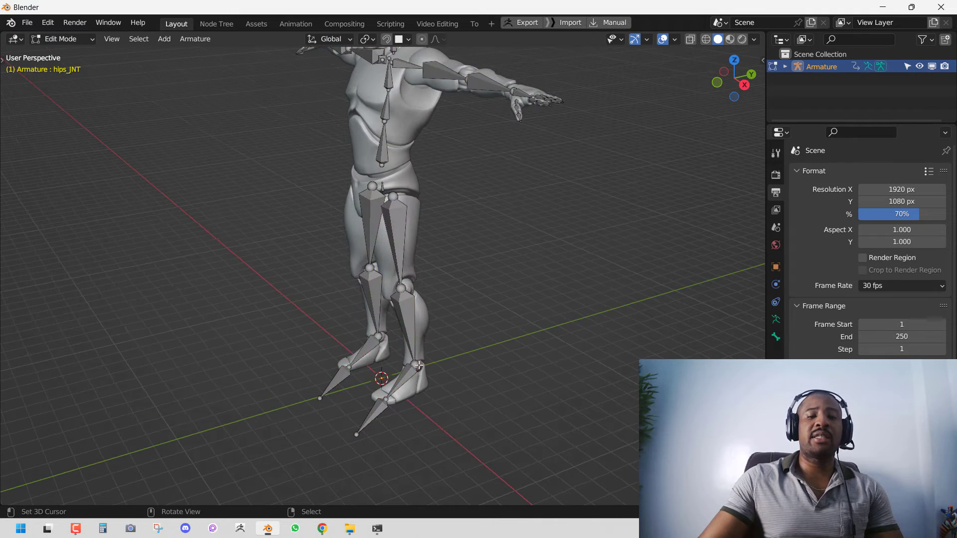
{"action": "left_click", "coordinate": [383, 338]}
{"action": "middle_click_drag", "start_coordinate": [448, 342], "coordinate": [421, 346]}
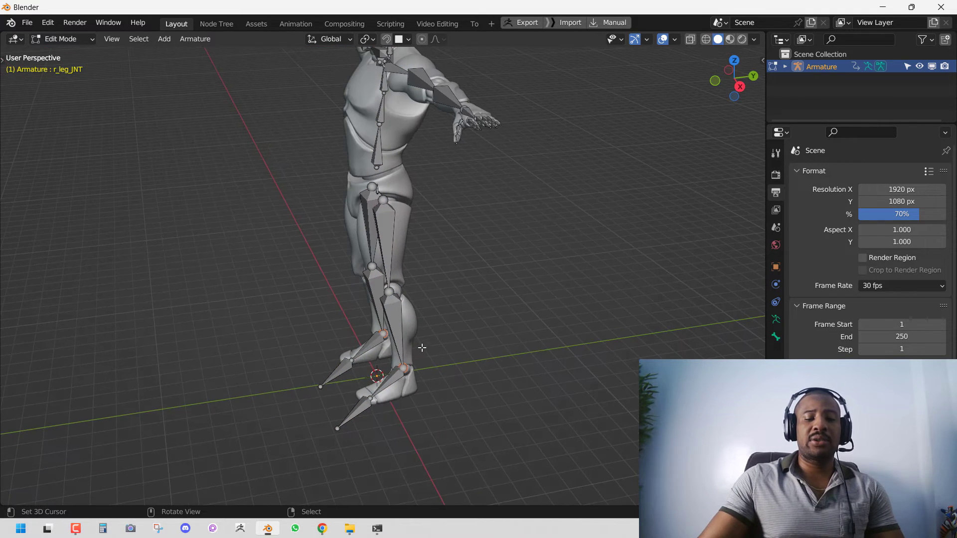
{"action": "key", "text": "e"}
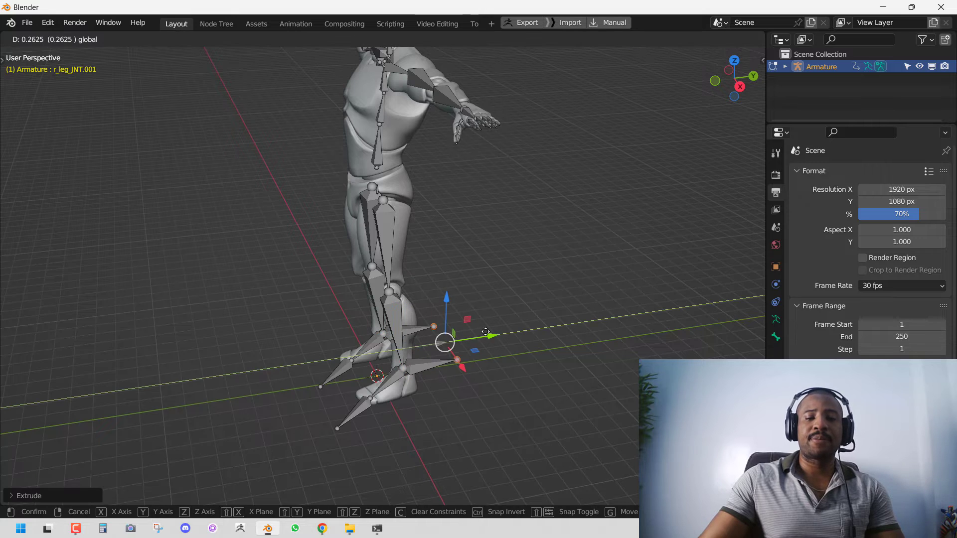
{"action": "left_click", "coordinate": [474, 337]}
{"action": "left_click", "coordinate": [410, 322]}
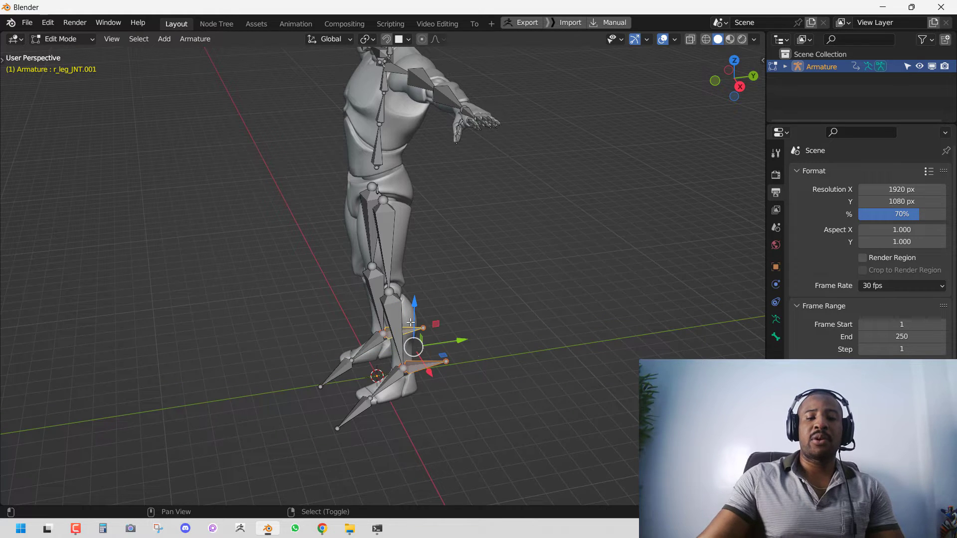
{"action": "key", "text": "alt+p"}
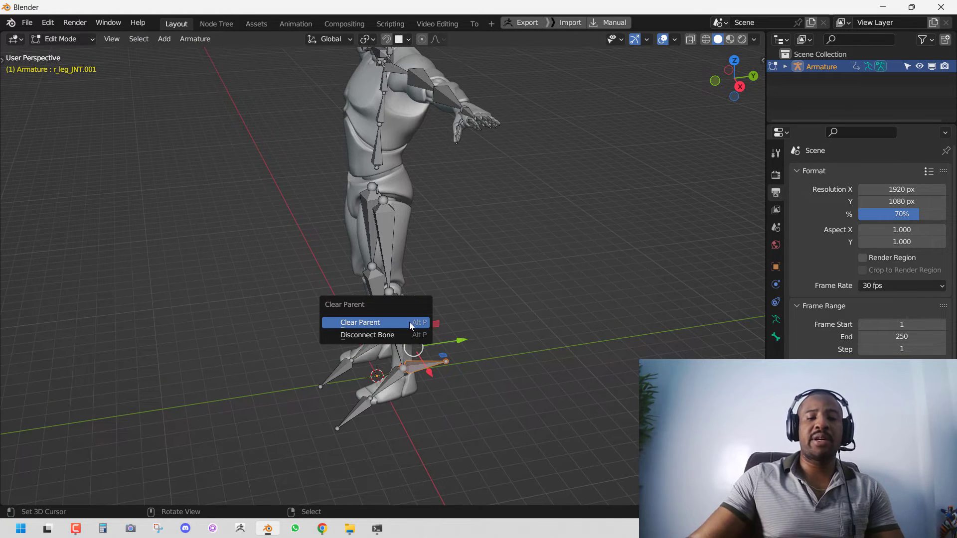